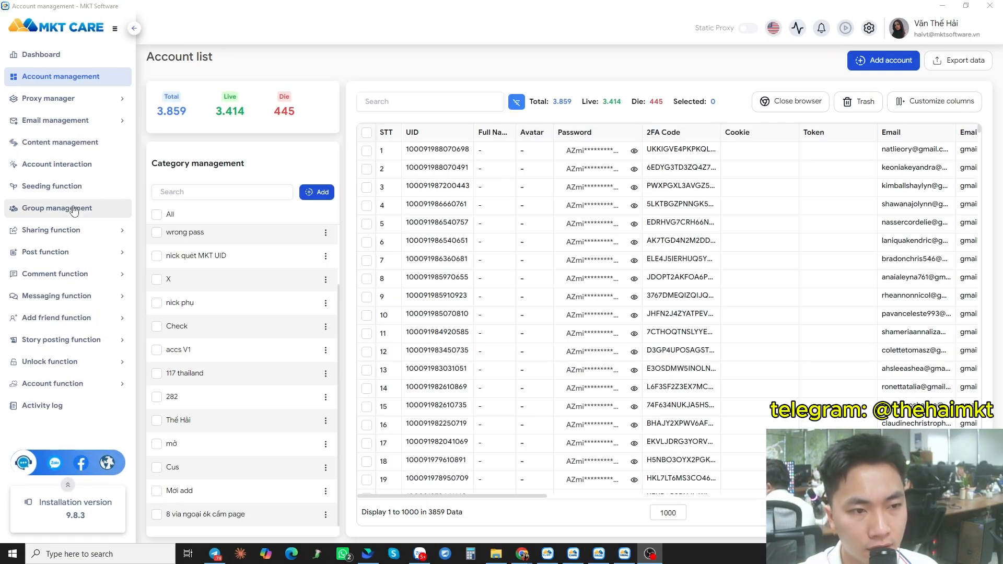
- Open the Post Reels Profile page under Post function
left_click(33, 256)
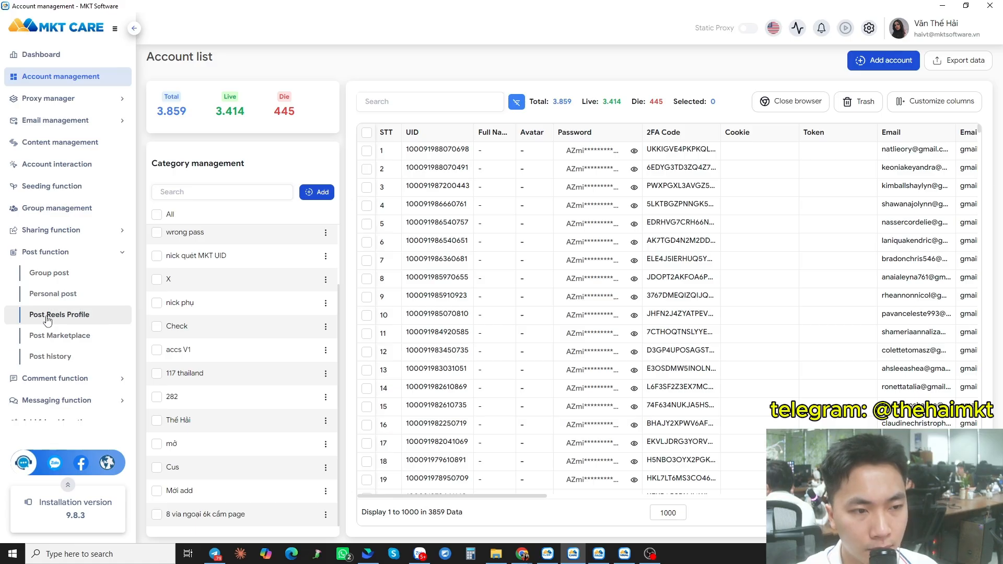
left_click(64, 315)
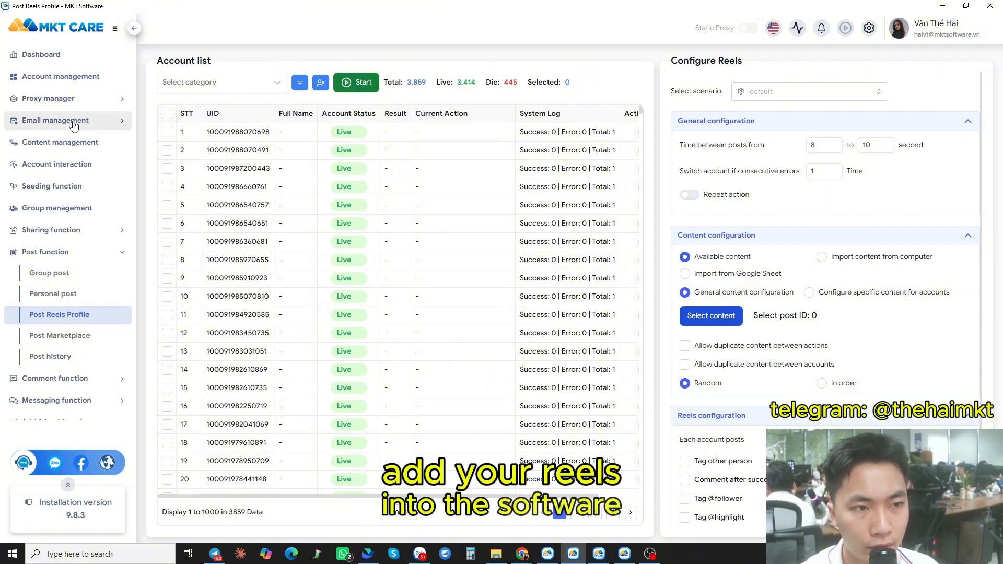
- In Content management, add a new post category named reels profile
left_click(51, 151)
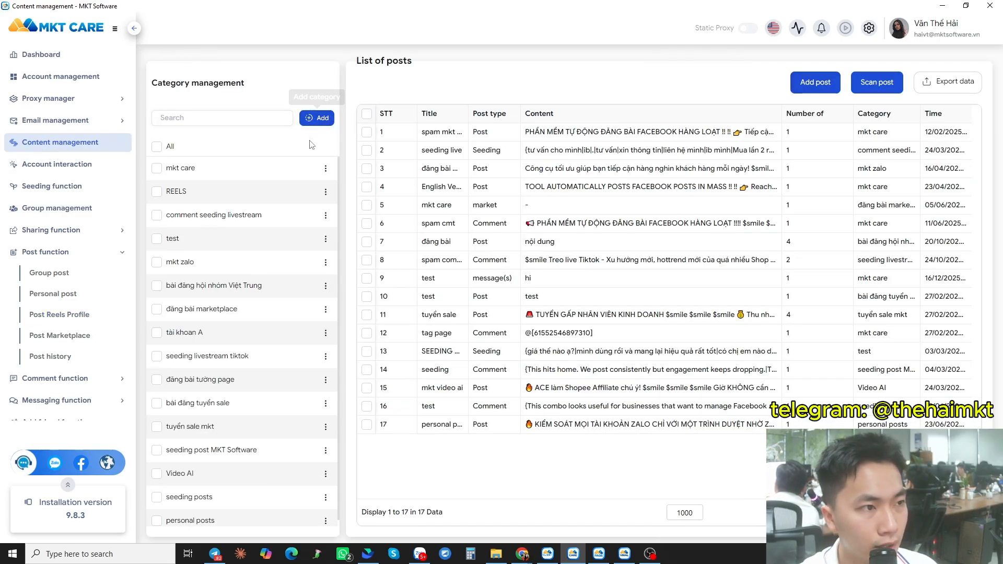
left_click(326, 117)
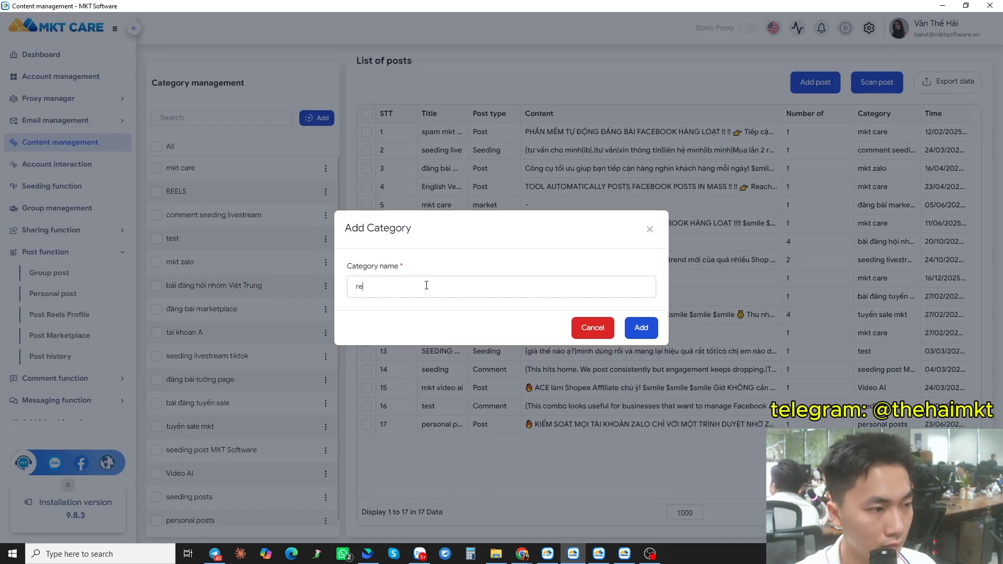
type("reel")
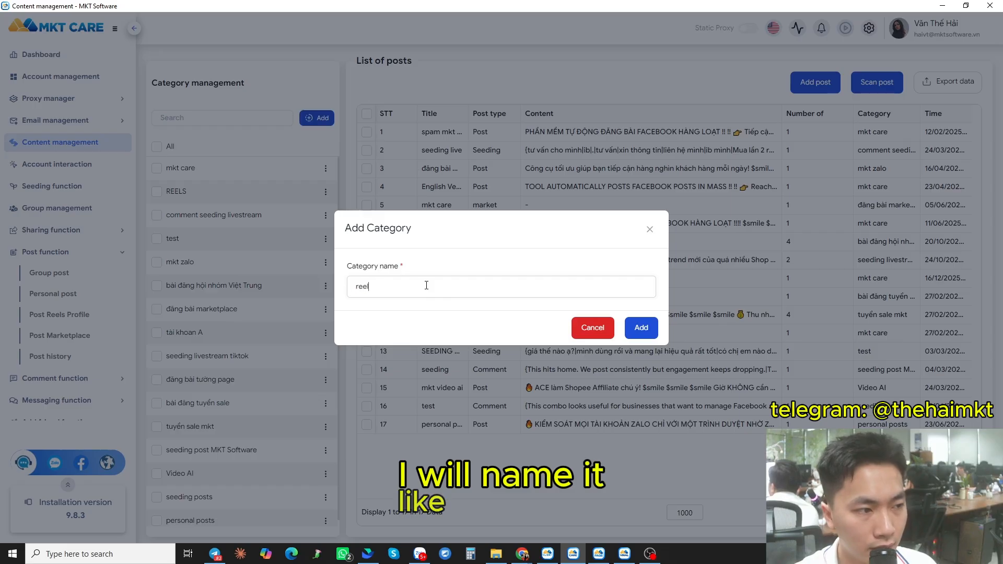
type("s profile")
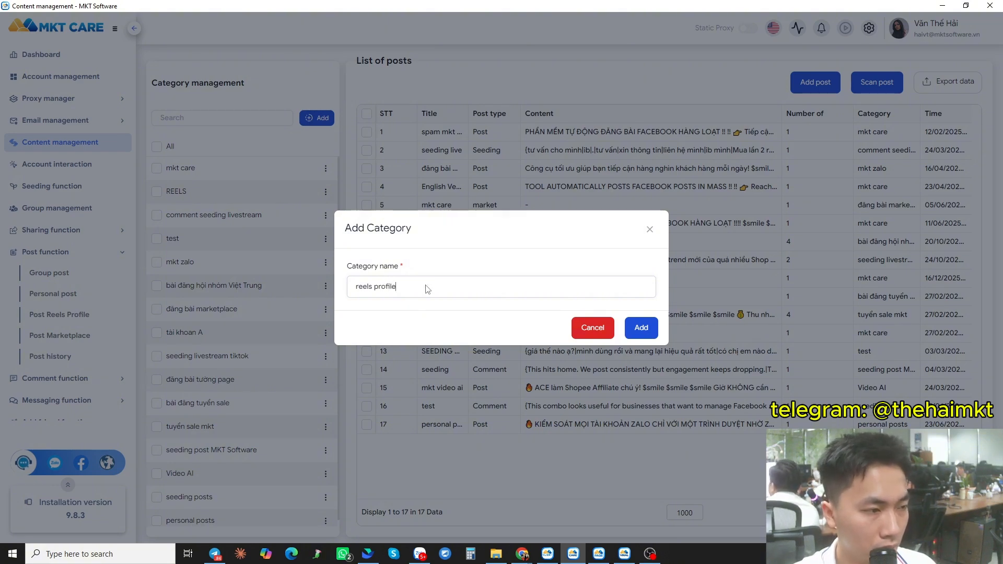
key("Return")
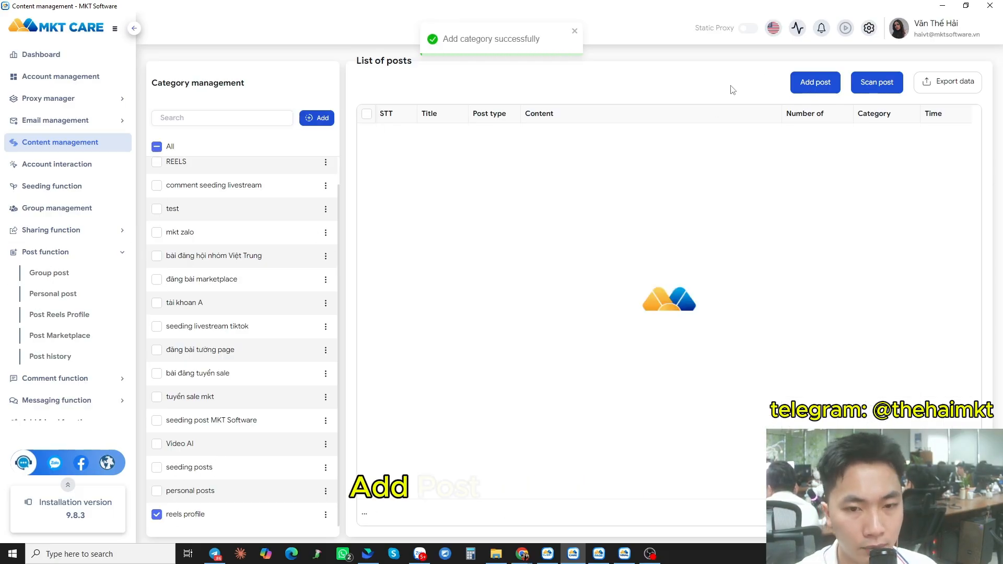
- Start a new post in the reels profile category with the title auto post reels
left_click(815, 84)
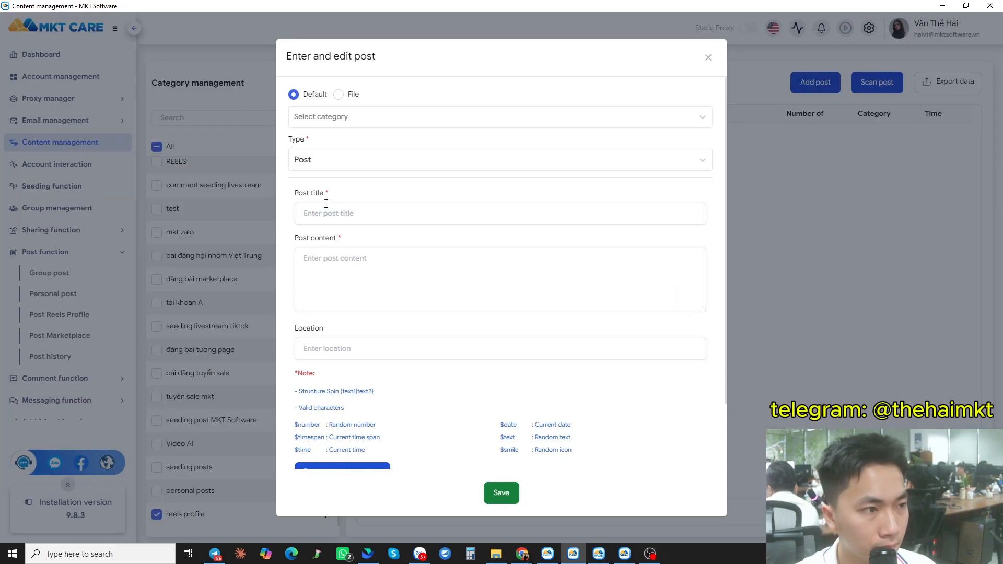
left_click(340, 111)
scroll(342, 219, "down", 5)
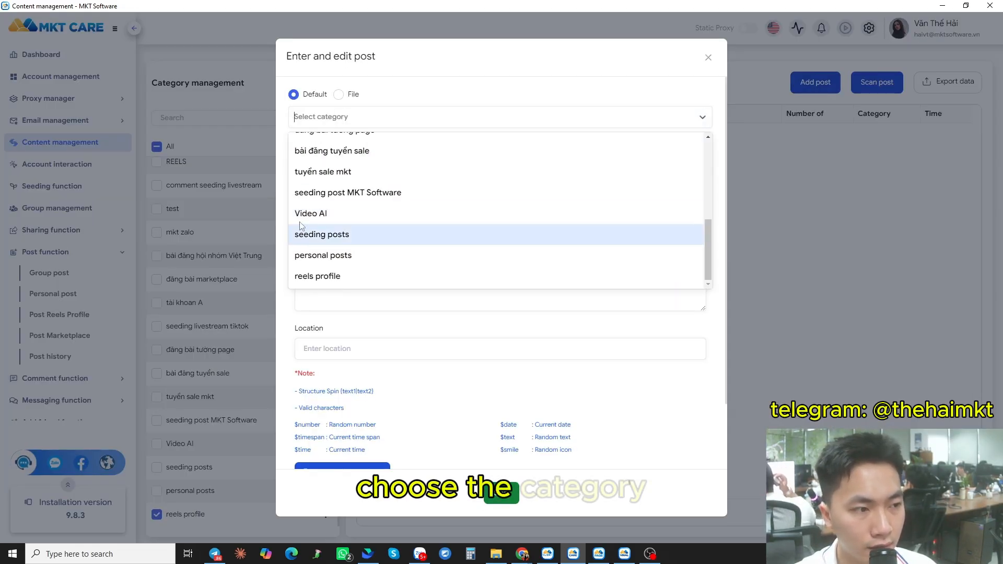
left_click(317, 276)
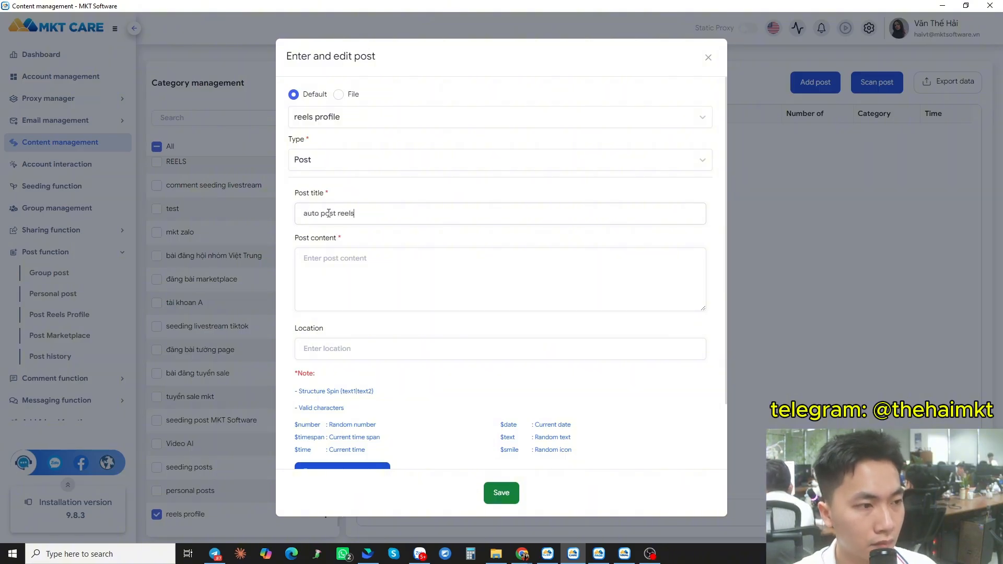
scroll(365, 287, "down", 2)
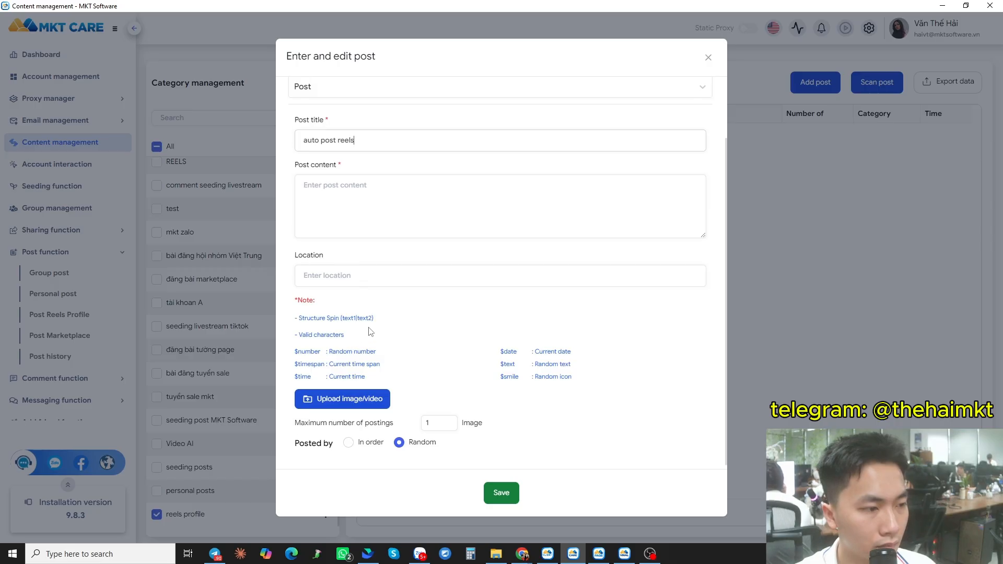
scroll(374, 326, "up", 2)
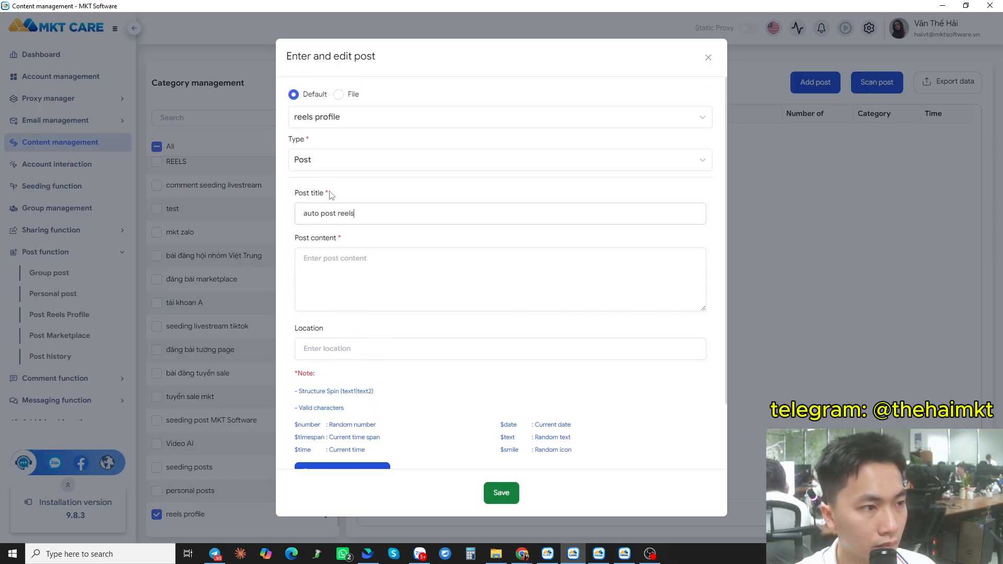
- Set the new post's type to Reel
left_click(323, 164)
scroll(312, 270, "down", 1)
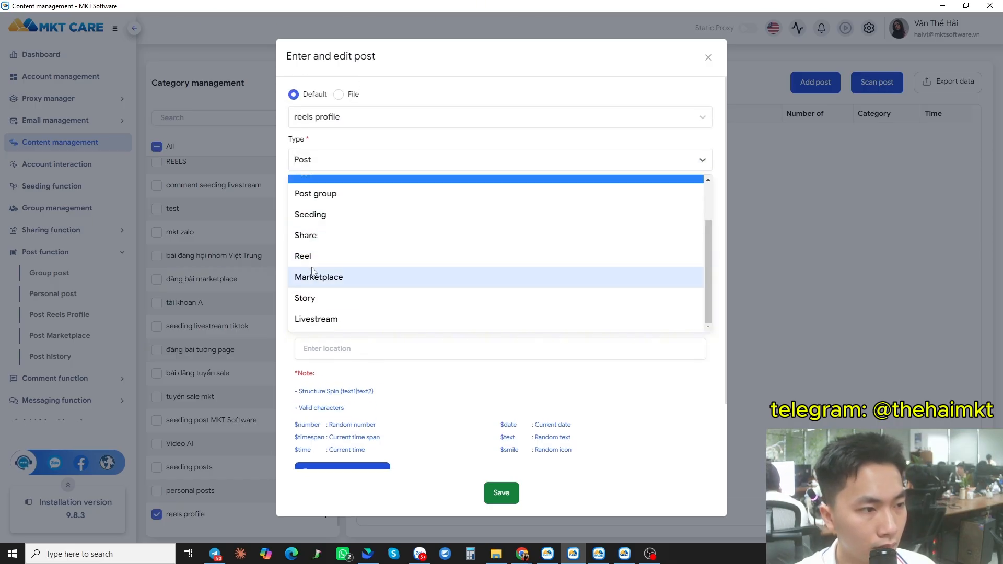
scroll(318, 245, "up", 1)
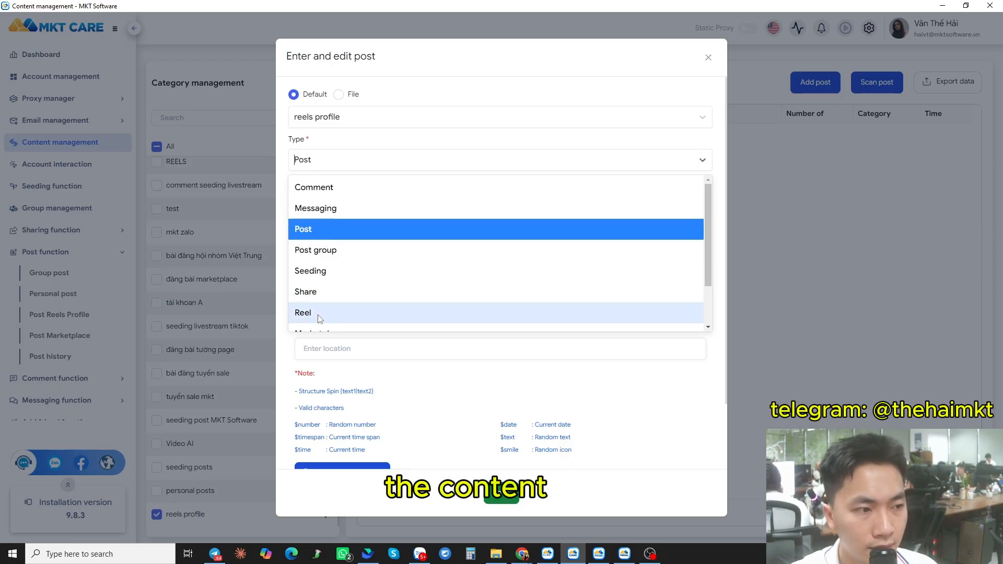
scroll(320, 319, "down", 1)
left_click(337, 258)
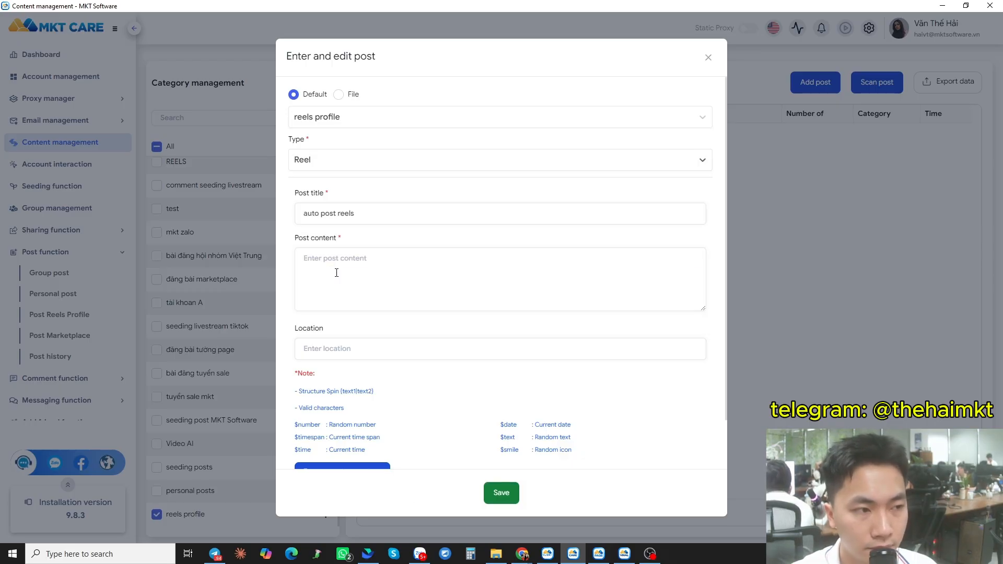
- Upload all videos from the video ads mkt xây page folder on Local Disk E to the post
scroll(366, 285, "down", 1)
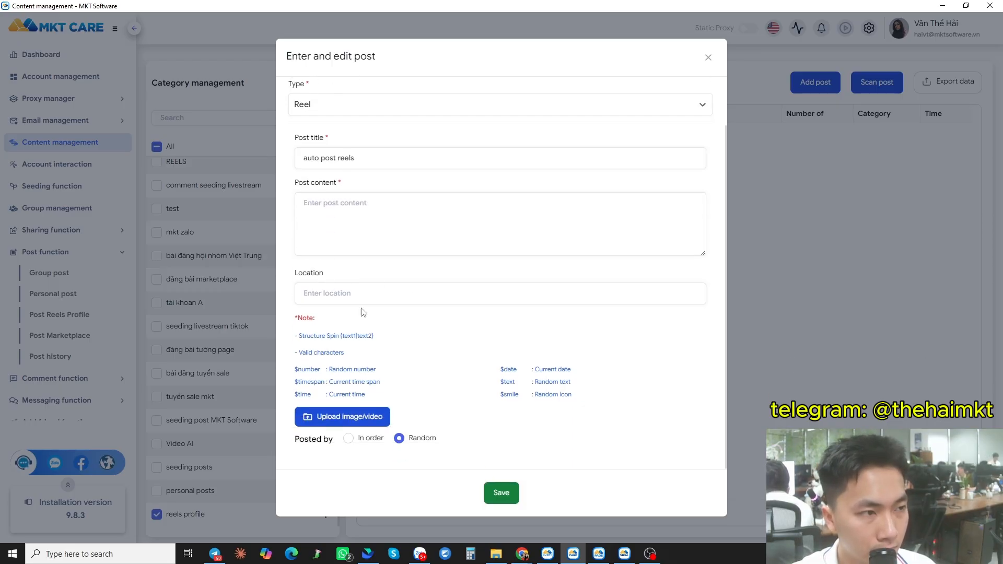
scroll(362, 312, "up", 1)
scroll(349, 435, "down", 1)
left_click(349, 424)
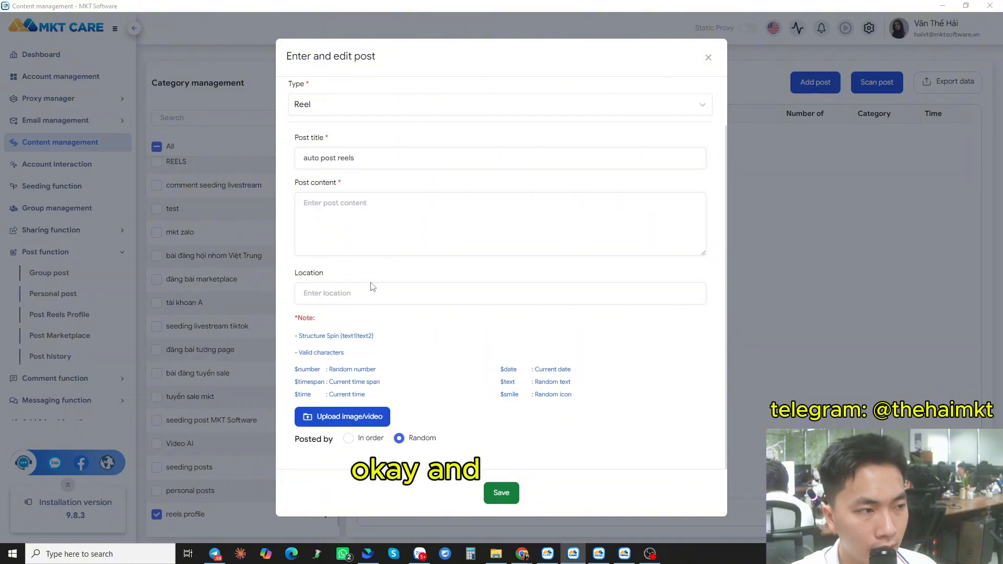
left_click_drag(322, 133, 438, 83)
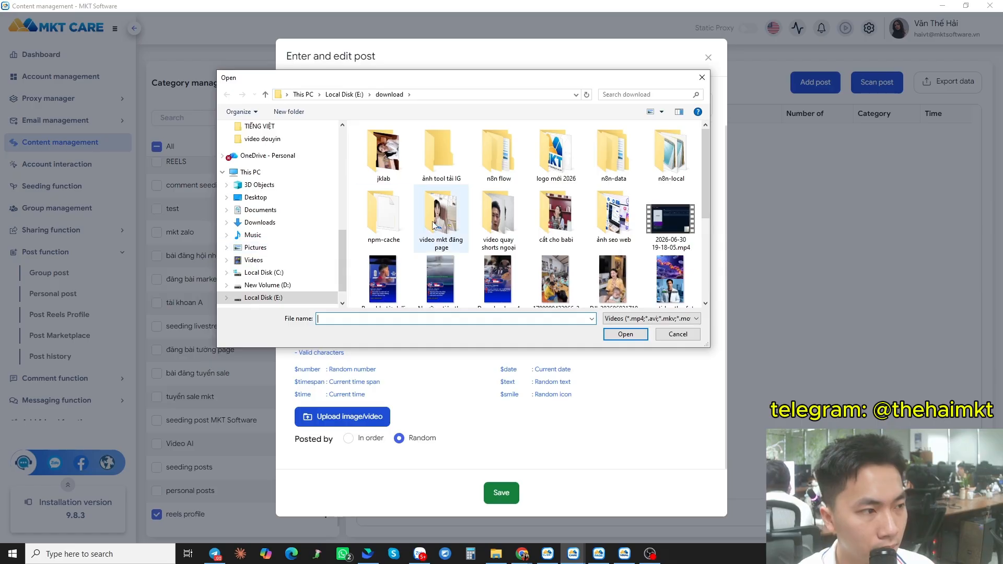
left_click(262, 297)
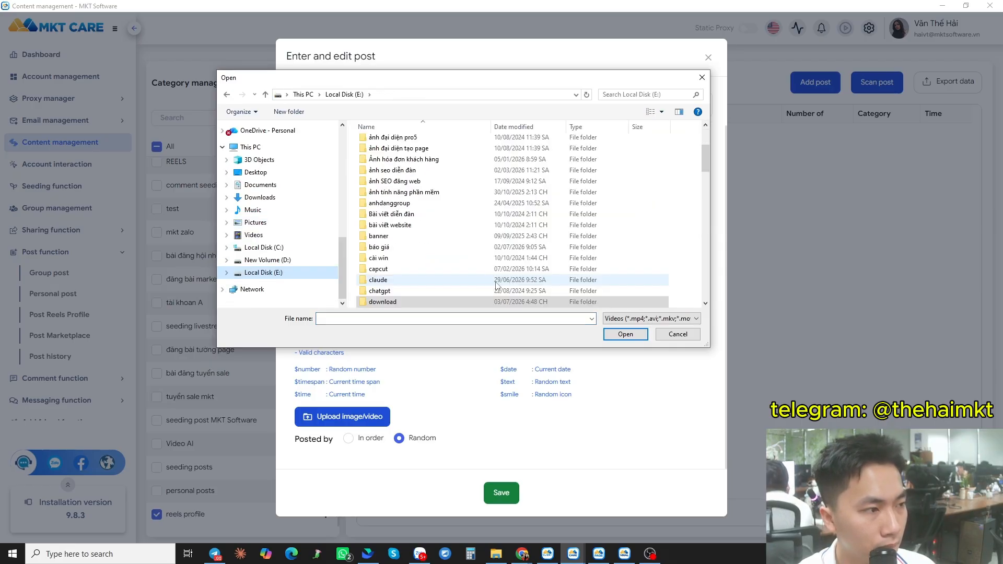
scroll(417, 264, "down", 15)
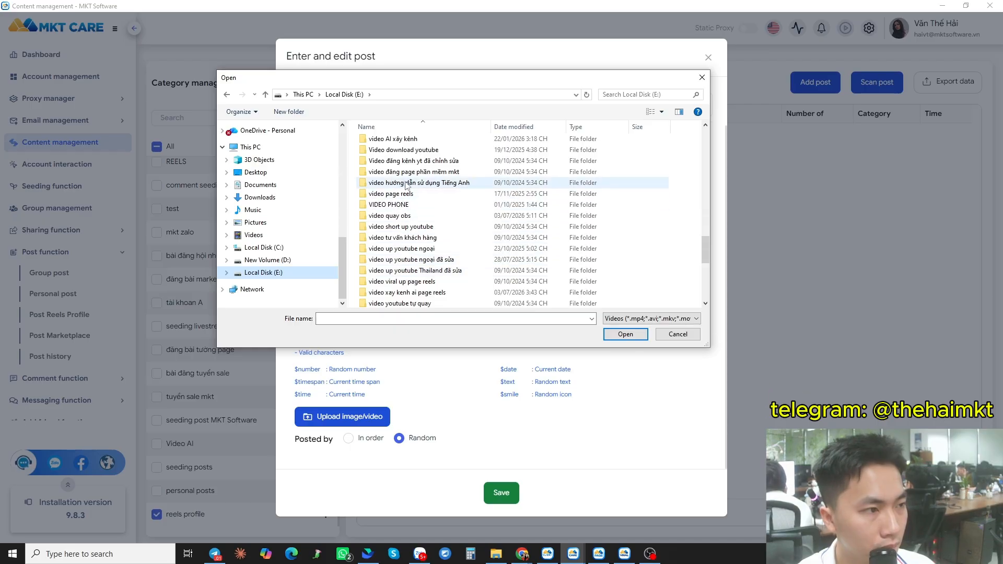
scroll(406, 186, "up", 1)
double_click(409, 173)
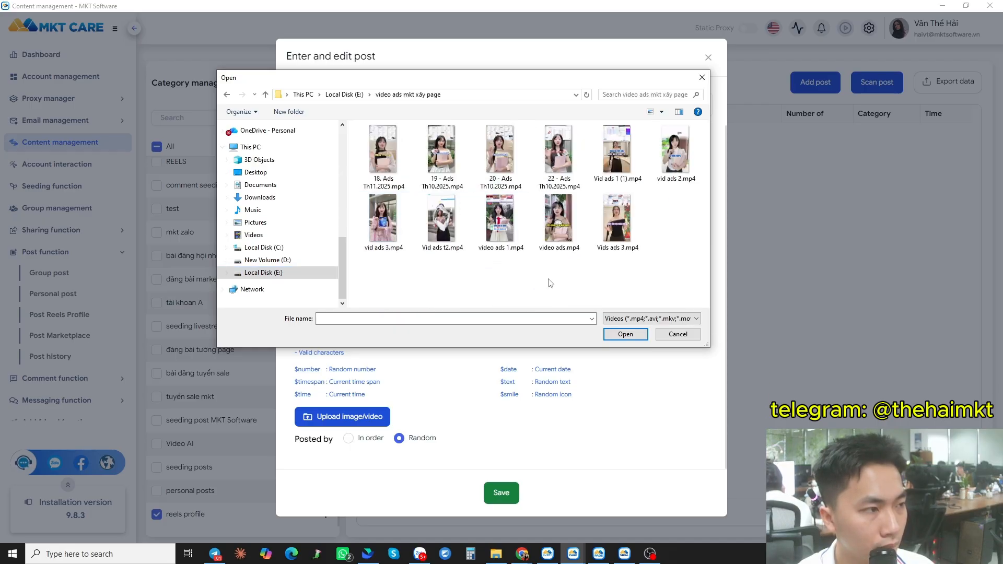
key("ctrl+a")
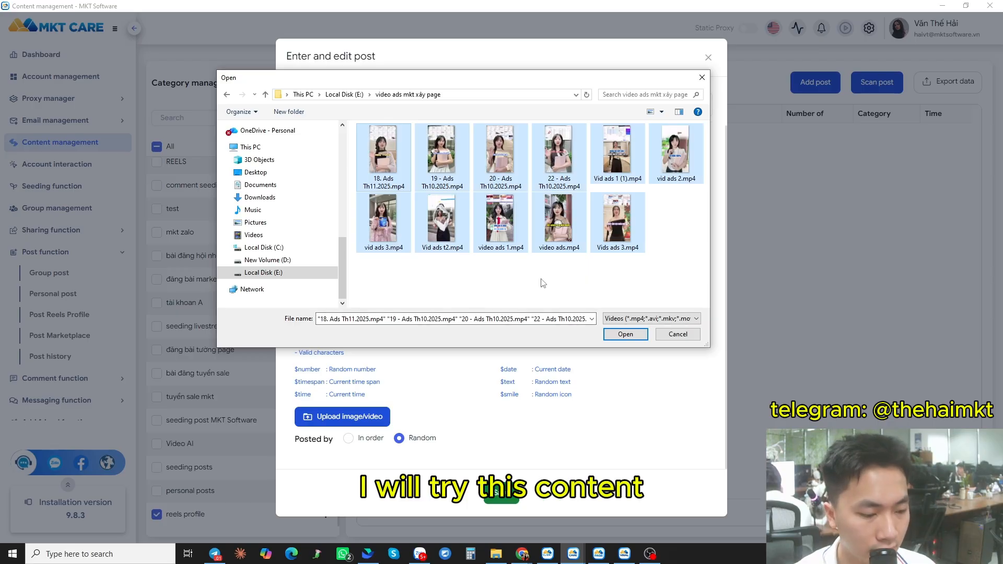
key("Return")
- Review the uploaded video list and save the post
scroll(455, 395, "down", 4)
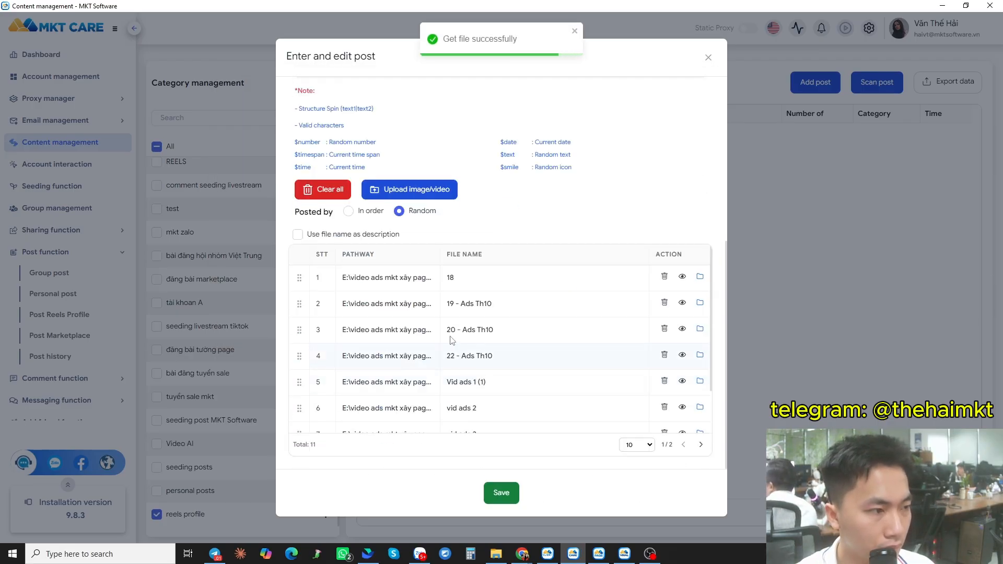
scroll(410, 316, "up", 5)
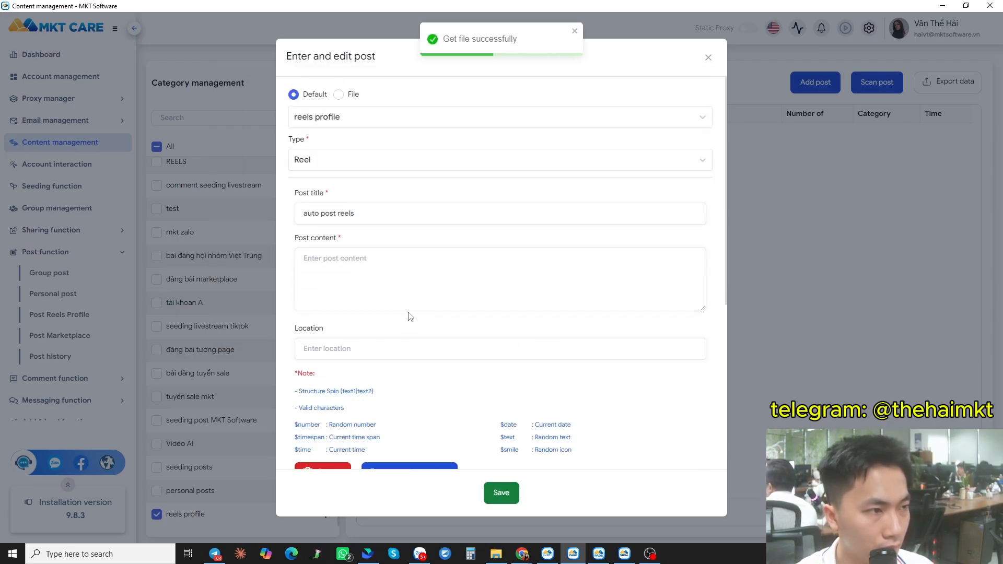
scroll(415, 327, "down", 7)
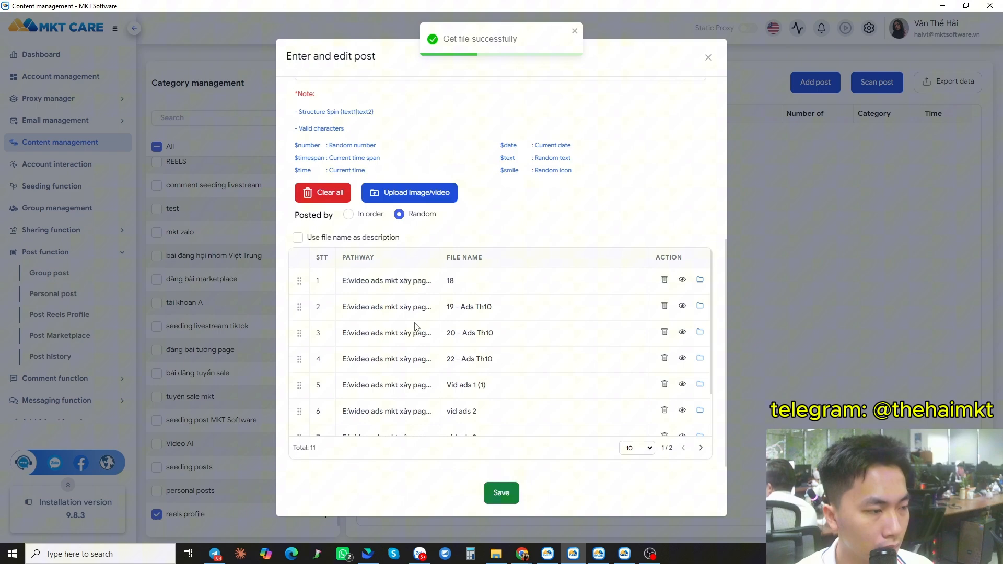
left_click(501, 493)
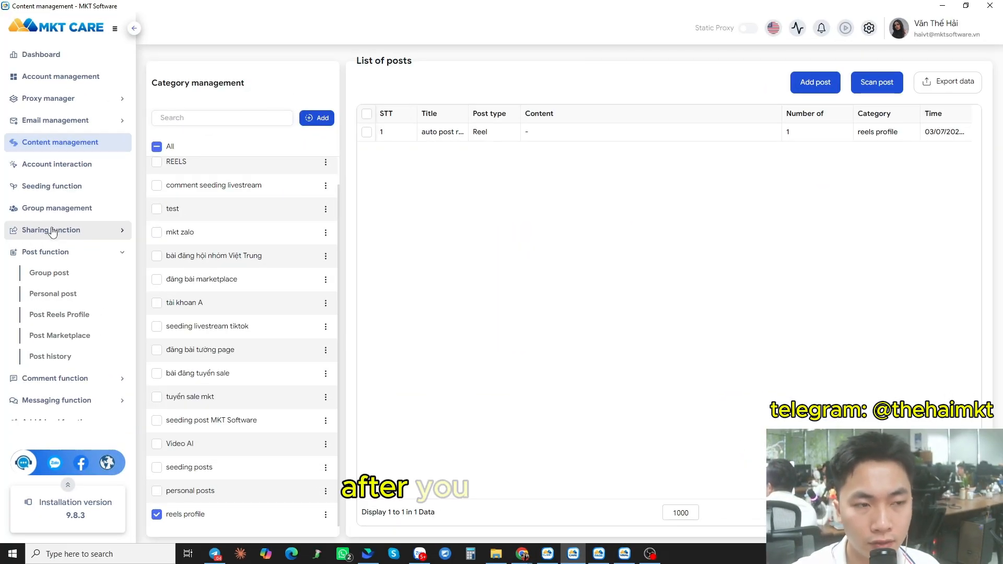
- On Post Reels Profile, select the auto post reels post as the content to publish
left_click(104, 321)
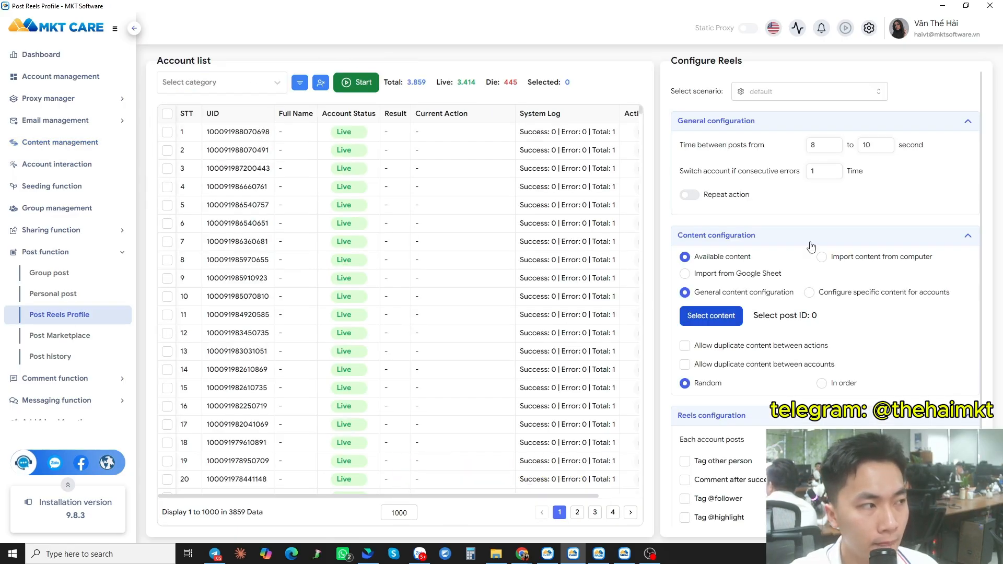
scroll(811, 246, "down", 1)
left_click(711, 263)
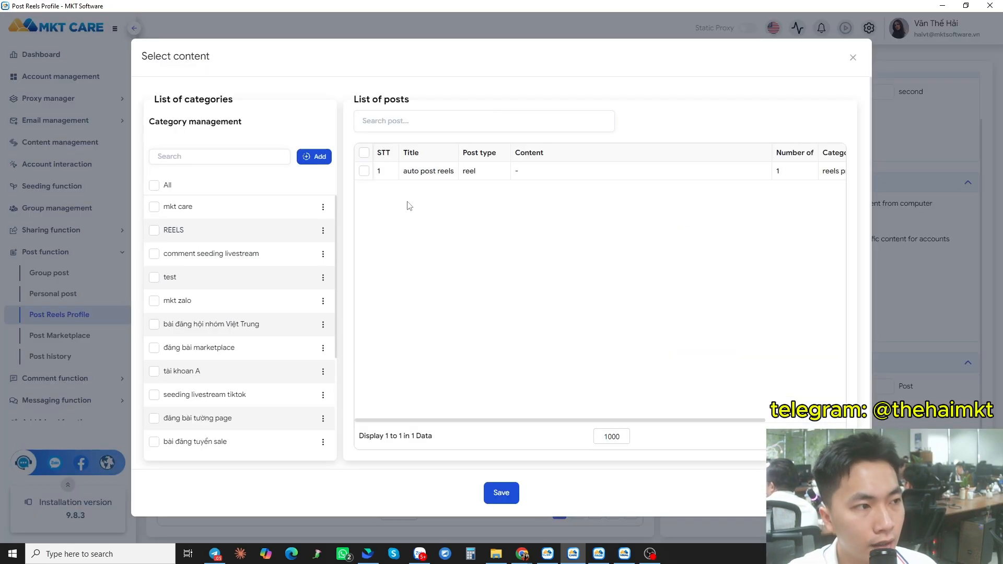
left_click(364, 171)
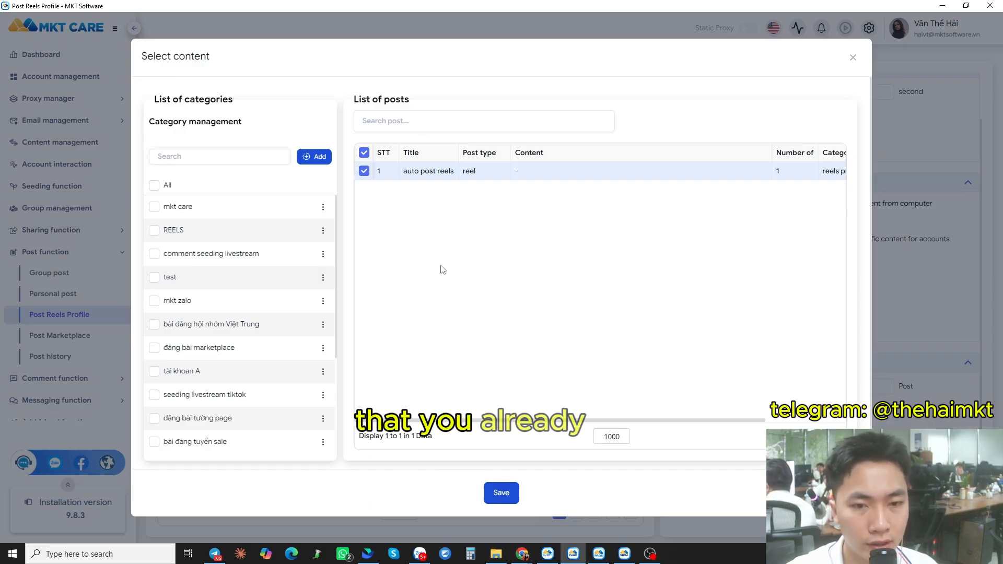
left_click(501, 492)
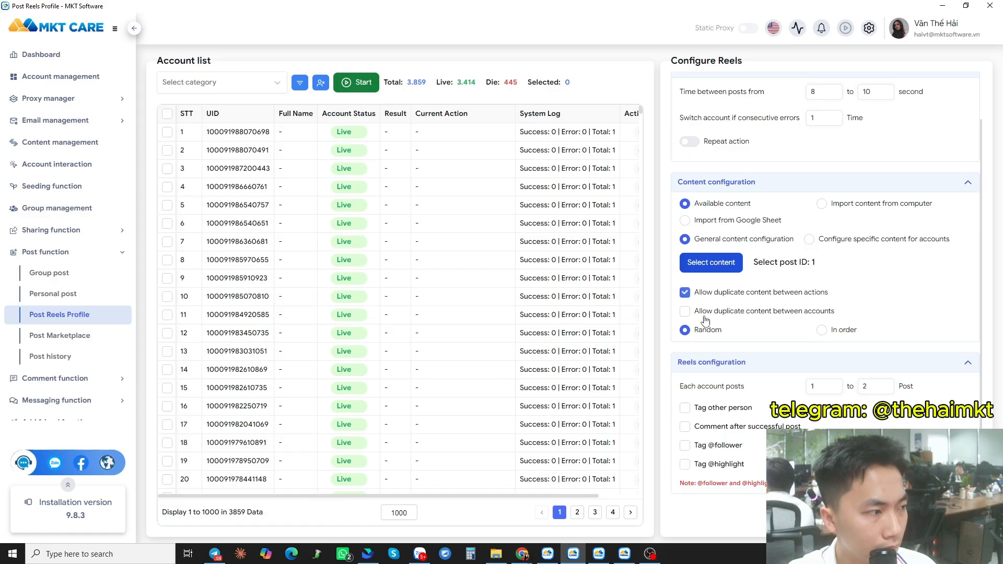
- Set the time between posts to 10 to 15 seconds
scroll(759, 411, "up", 2)
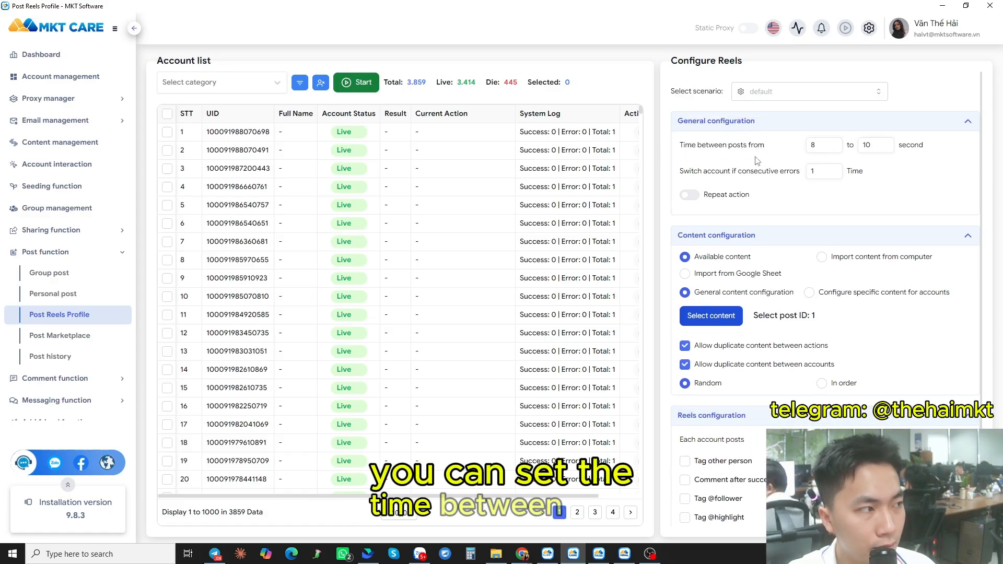
double_click(823, 144)
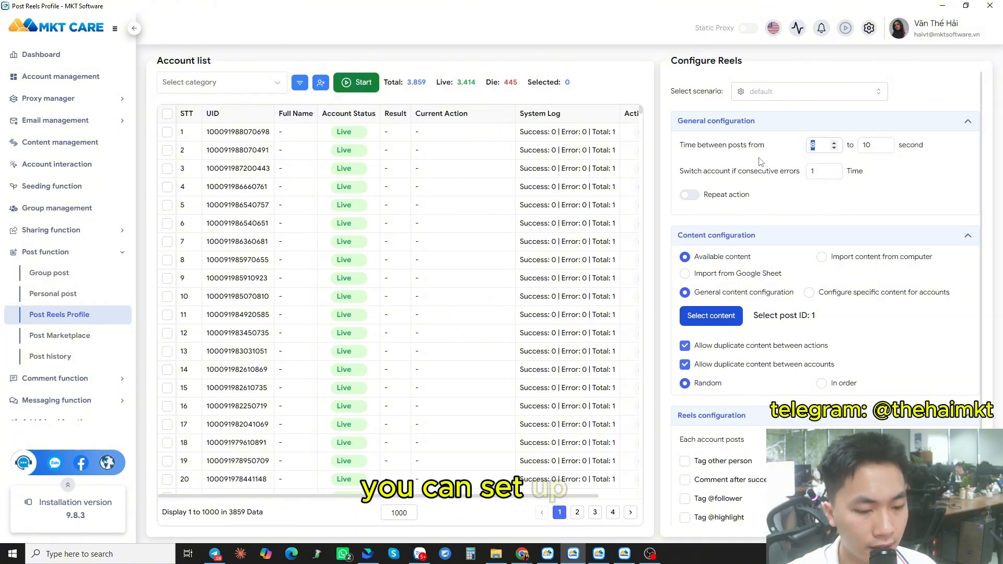
type("10")
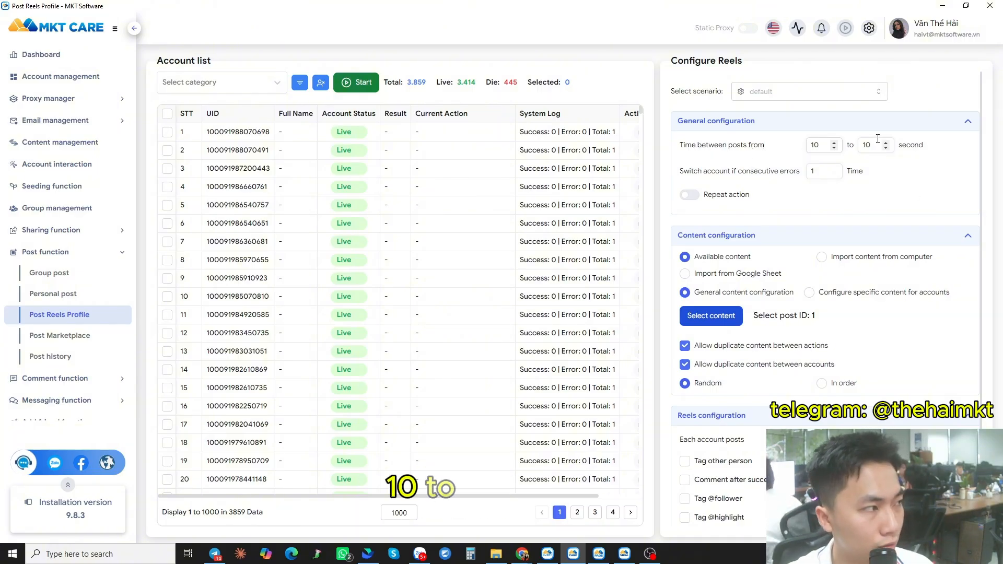
type("5")
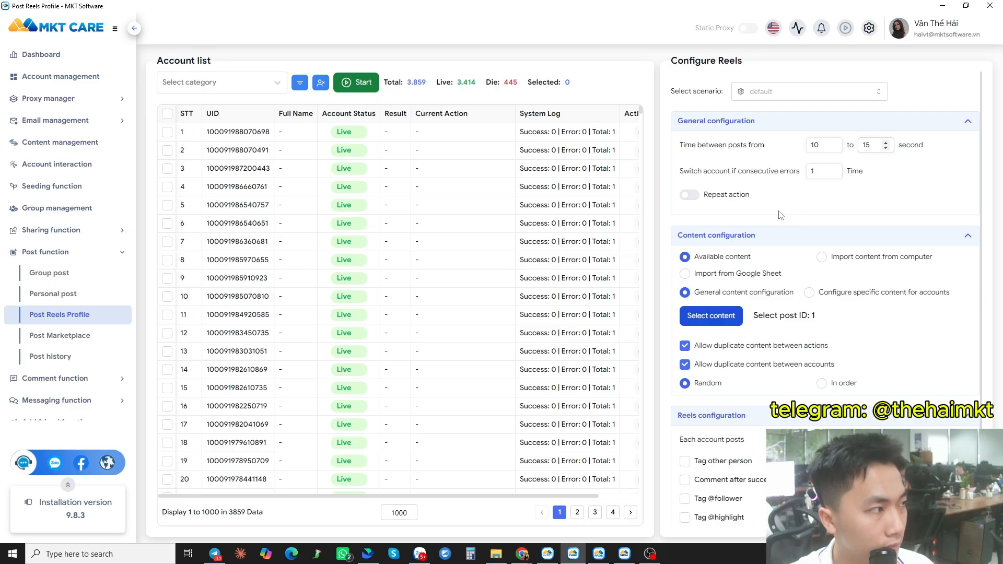
scroll(823, 219, "down", 1)
scroll(830, 196, "up", 1)
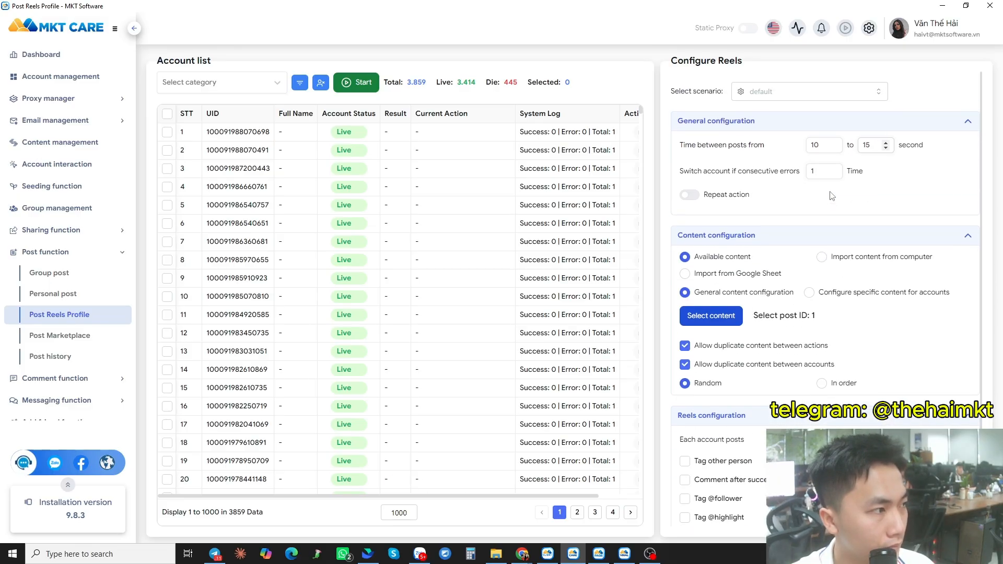
- Set the account switch threshold to 3 consecutive errors
scroll(827, 185, "down", 1)
scroll(819, 150, "up", 1)
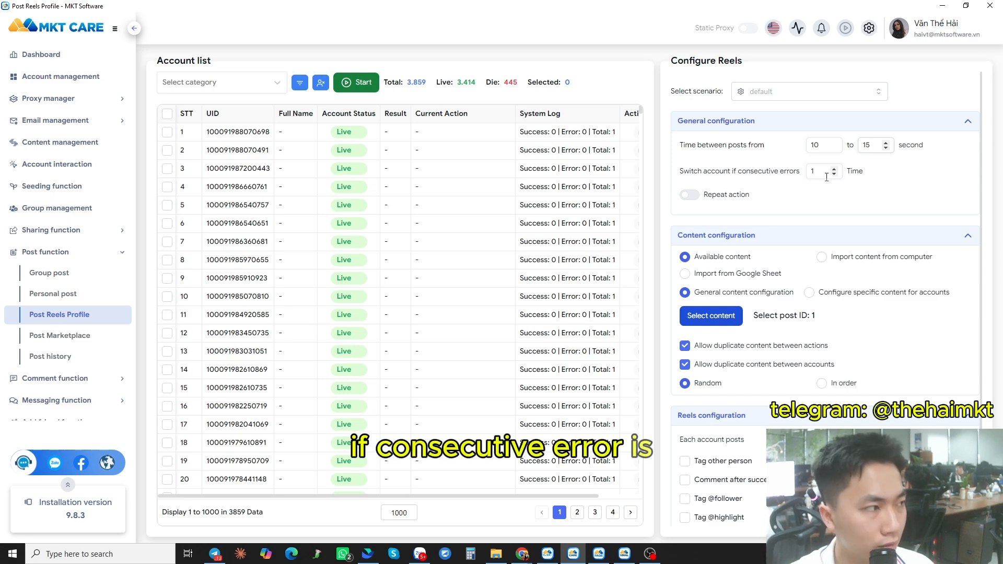
type("3")
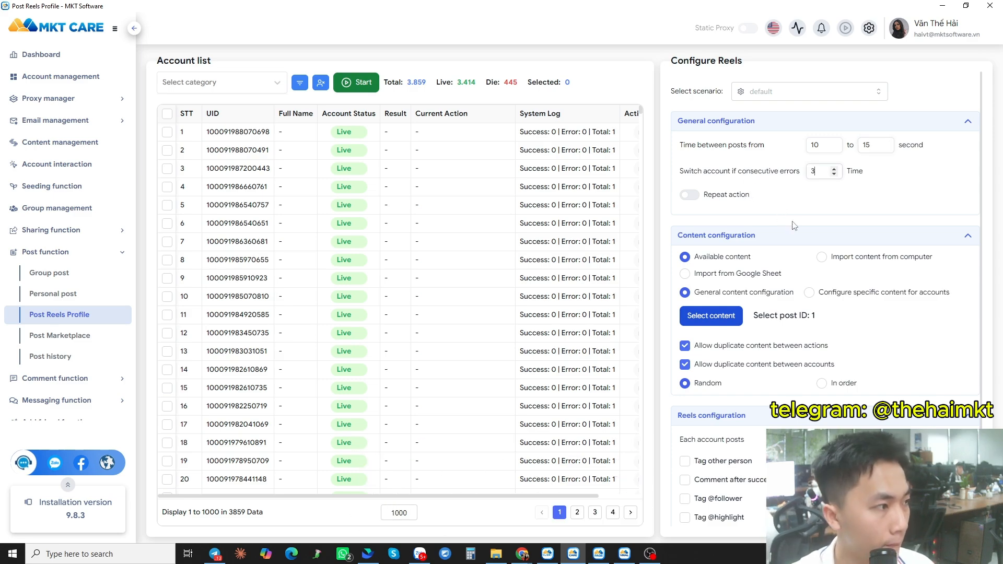
scroll(757, 282, "down", 1)
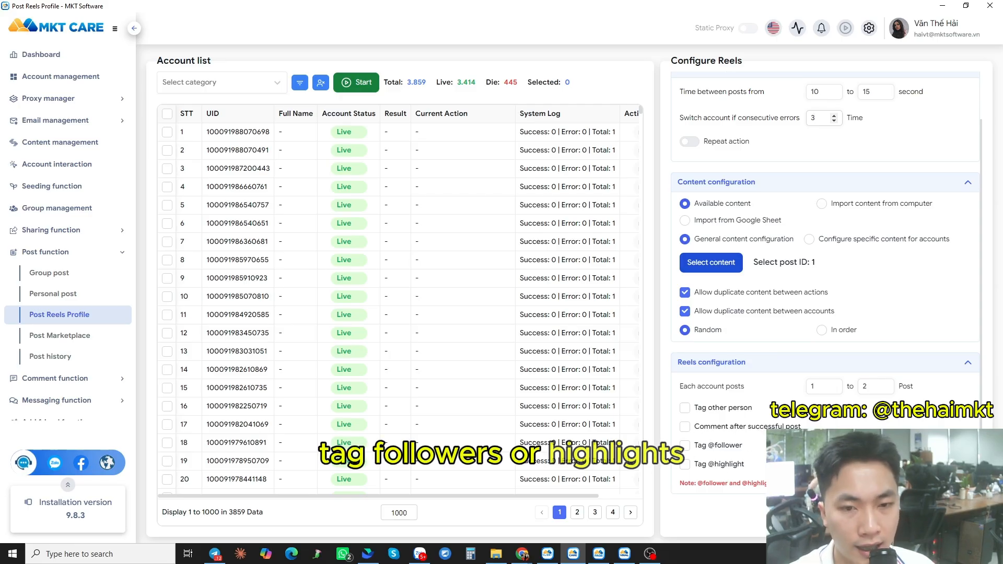
left_click(721, 426)
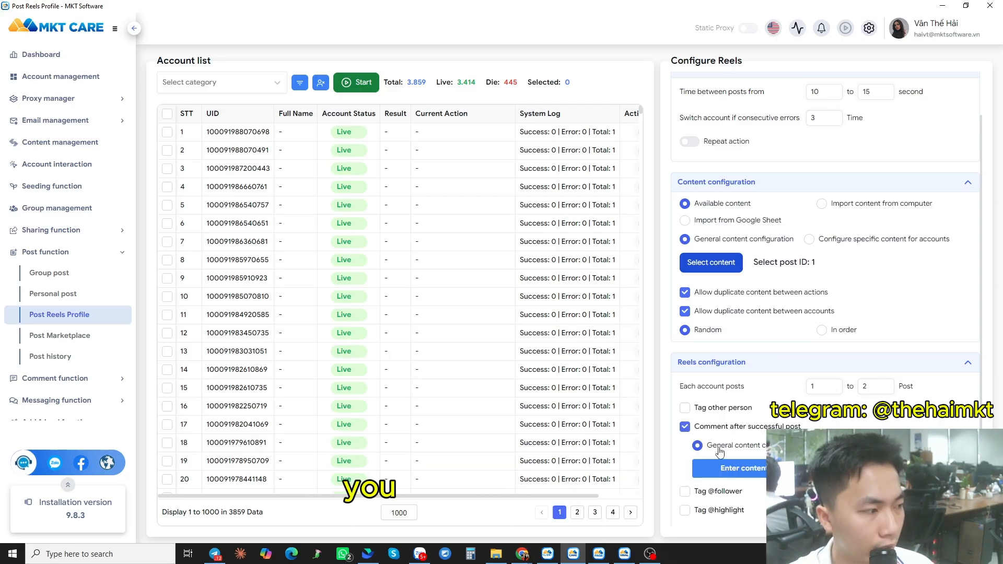
scroll(720, 451, "down", 1)
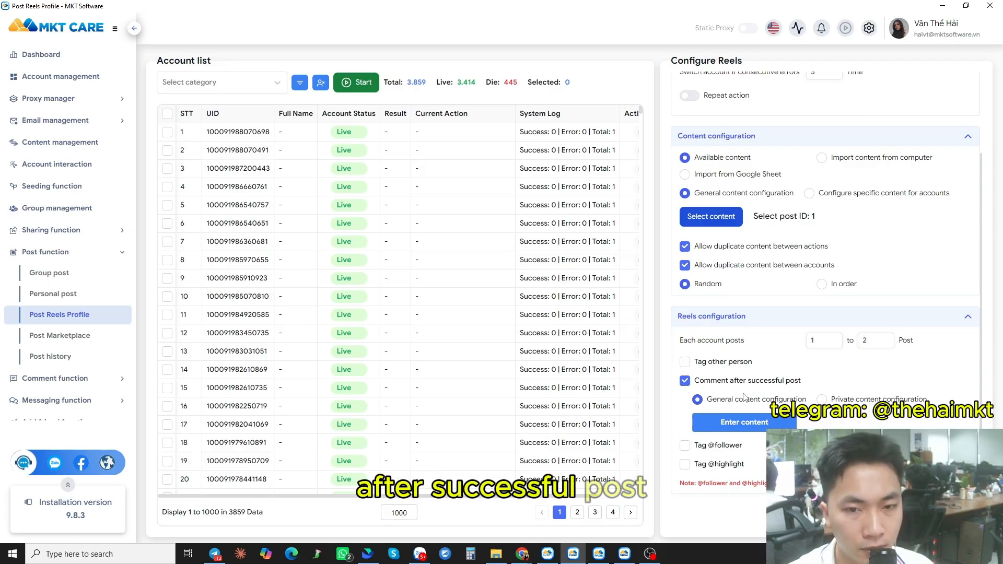
left_click(746, 417)
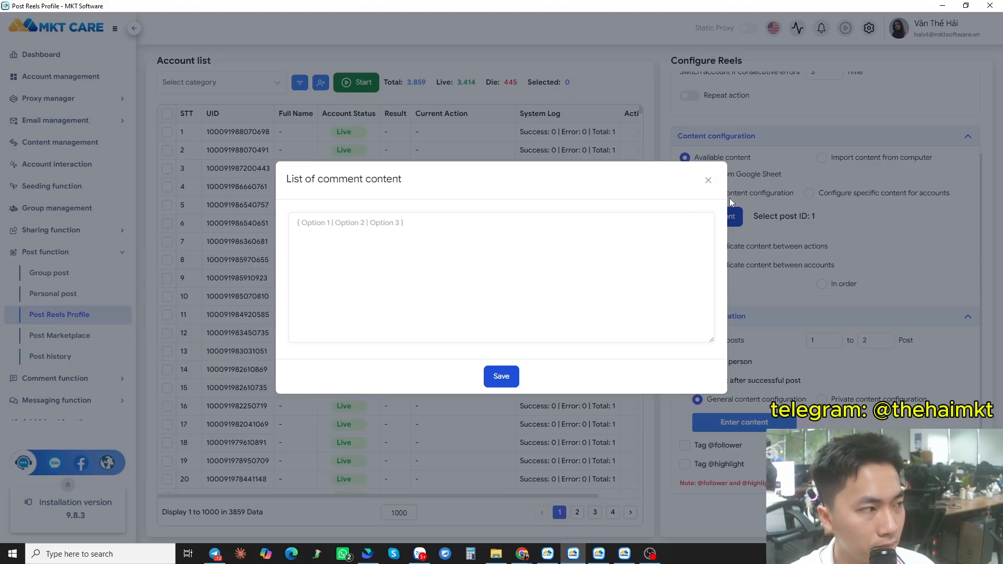
left_click(709, 179)
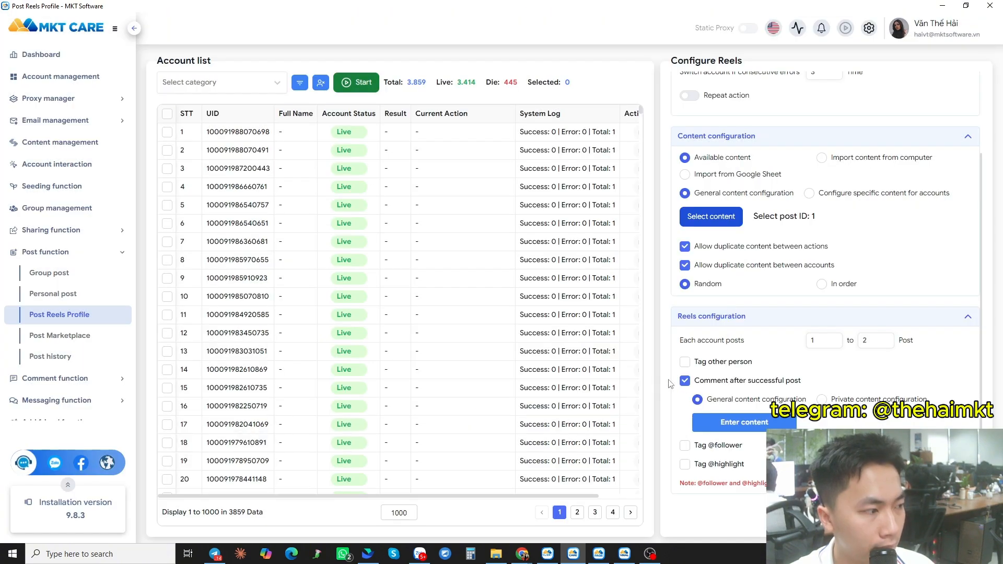
left_click(686, 381)
- Select all accounts in the nick phụ category and start posting reels with them
left_click(252, 82)
scroll(214, 209, "down", 5)
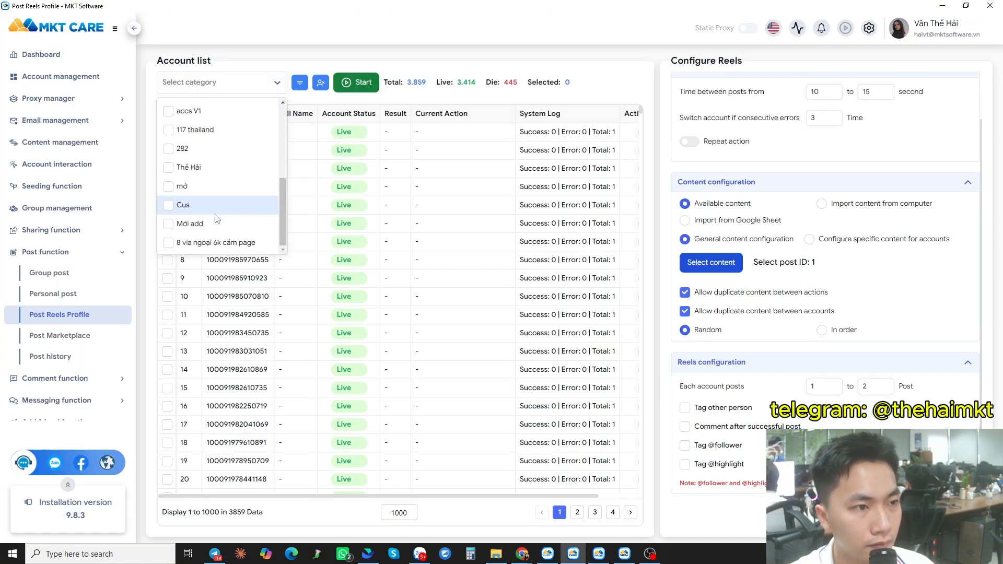
scroll(211, 217, "up", 5)
scroll(211, 218, "down", 5)
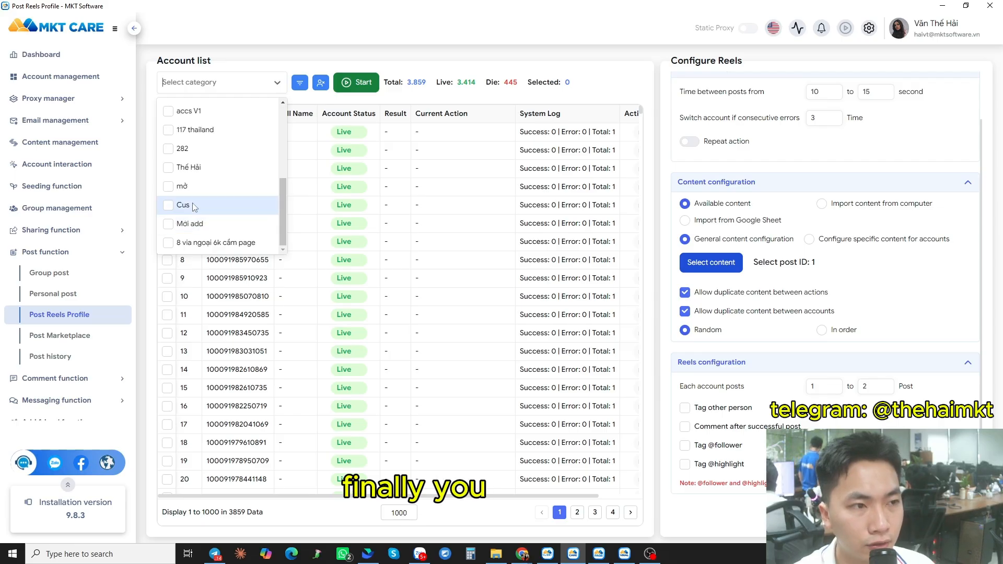
scroll(207, 209, "up", 5)
scroll(201, 219, "down", 3)
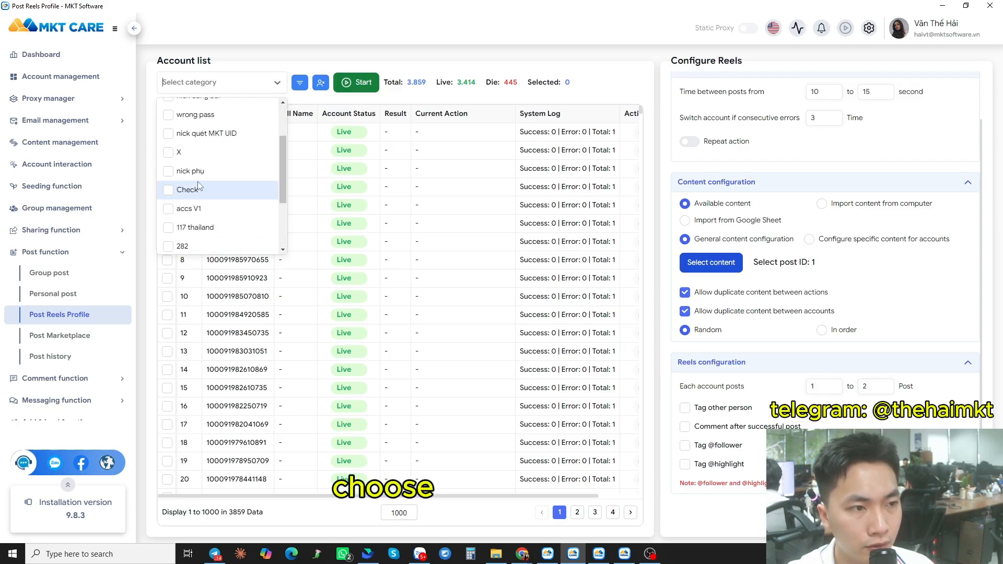
left_click(190, 171)
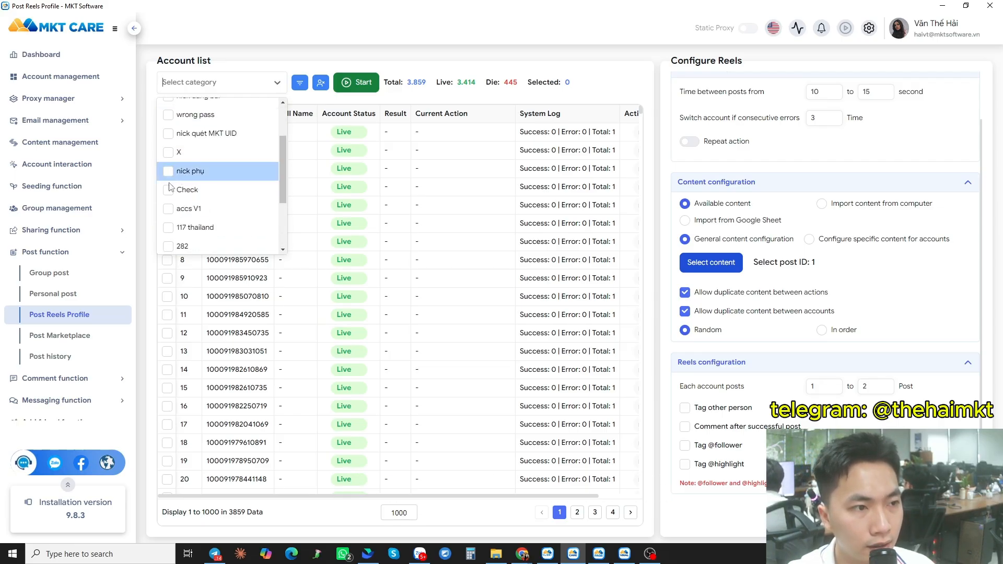
left_click(279, 275)
left_click(167, 113)
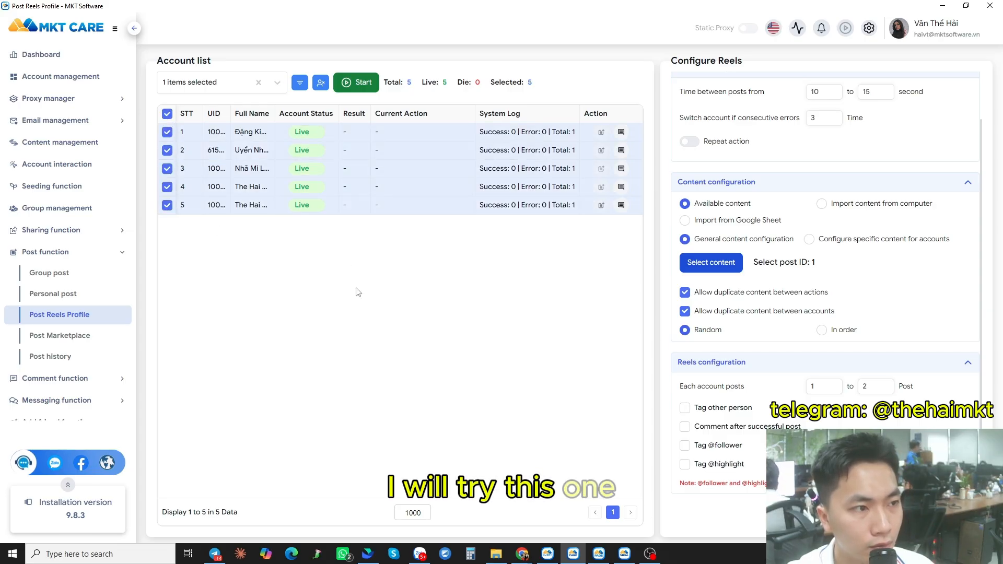
scroll(722, 418, "up", 2)
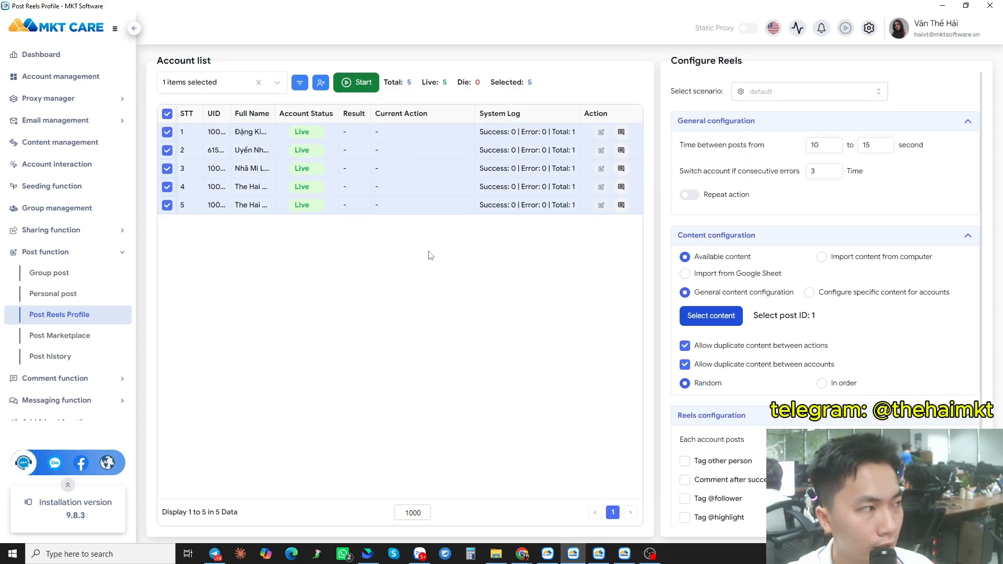
left_click(358, 83)
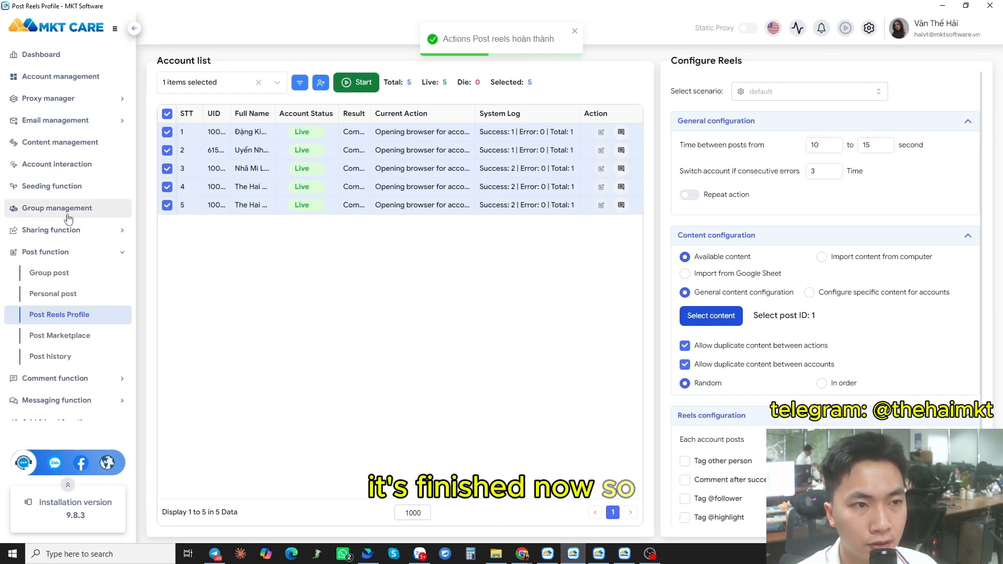
- Open the post history list
left_click(50, 357)
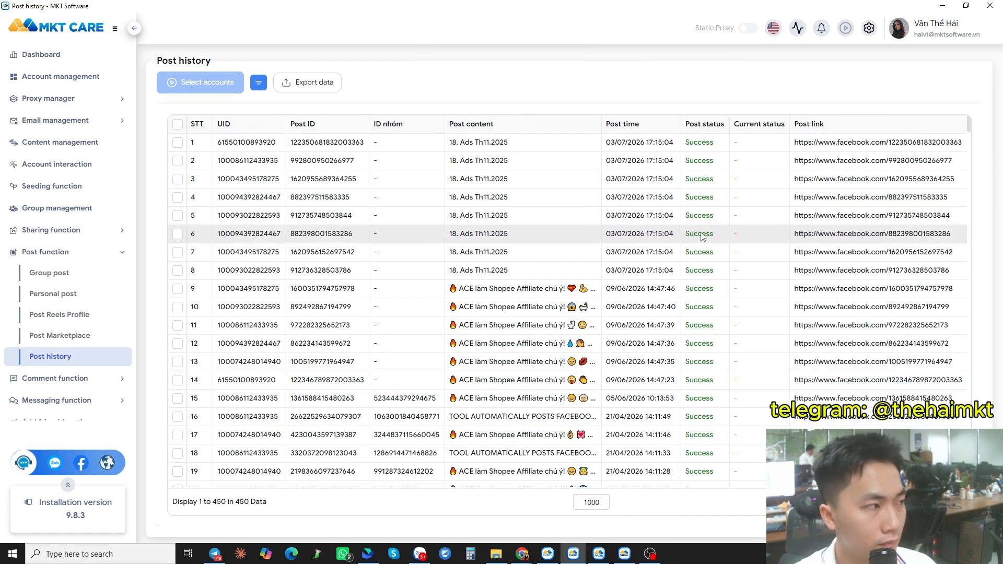
- In Account management, filter to the nick phụ category and select all its accounts
left_click(27, 84)
scroll(234, 421, "down", 5)
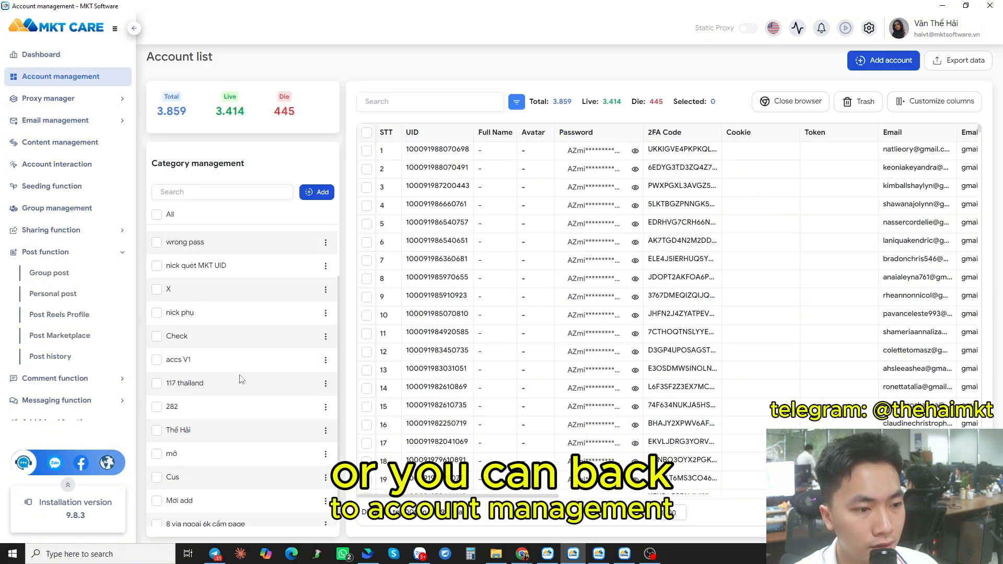
left_click(157, 303)
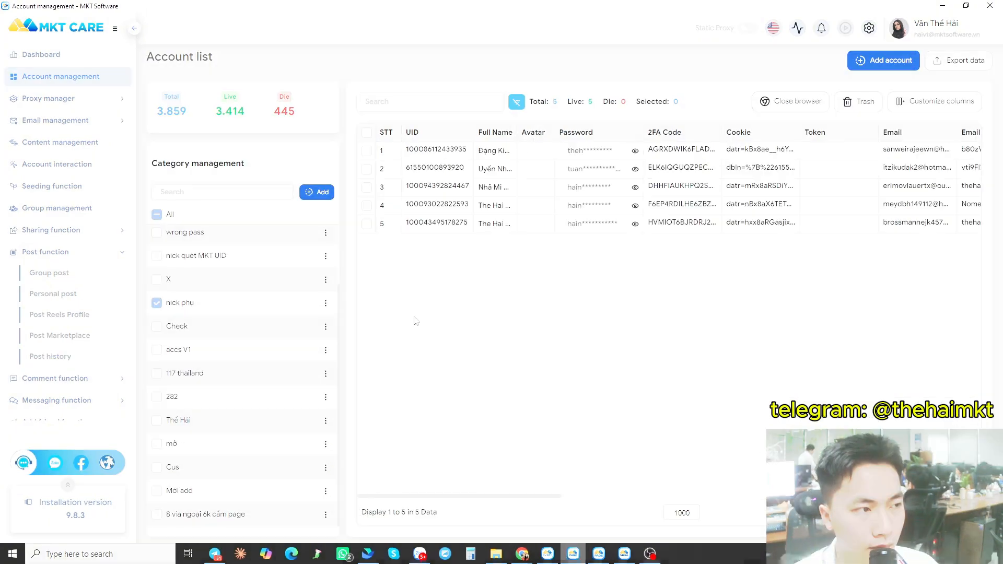
key("ctrl+a")
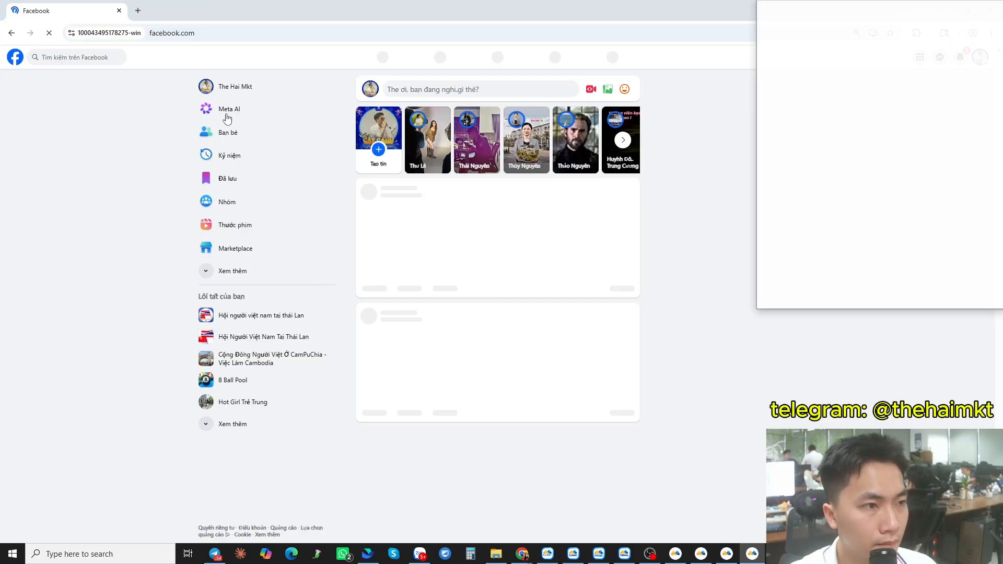
- Open the account's Facebook profile and play the newly posted reel videos to check them
left_click(227, 91)
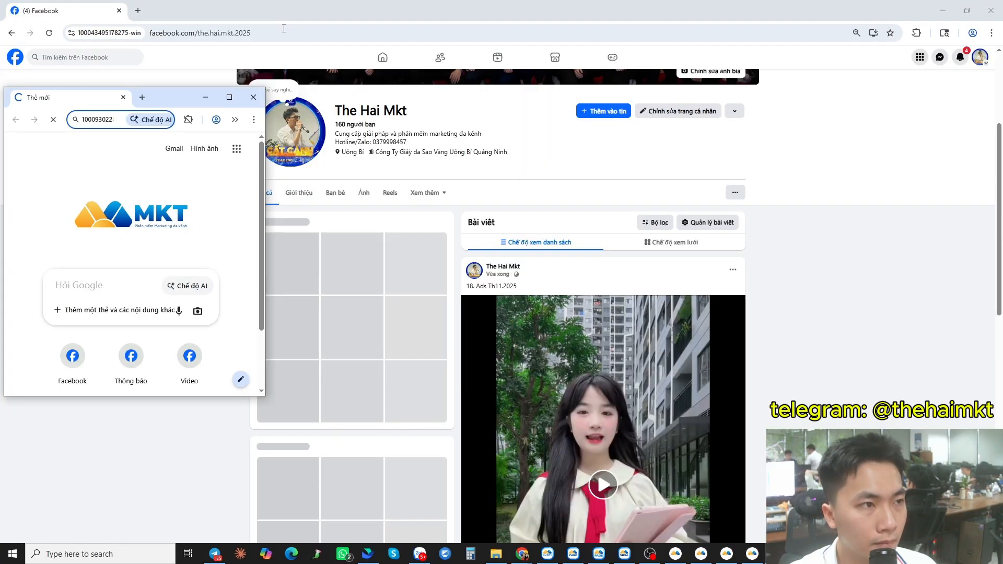
scroll(428, 421, "down", 5)
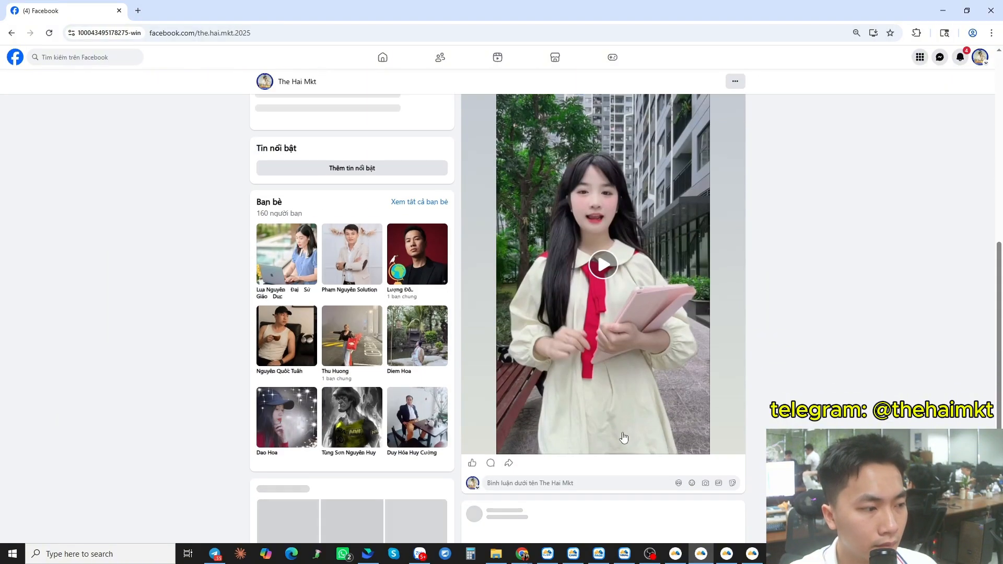
scroll(588, 452, "down", 3)
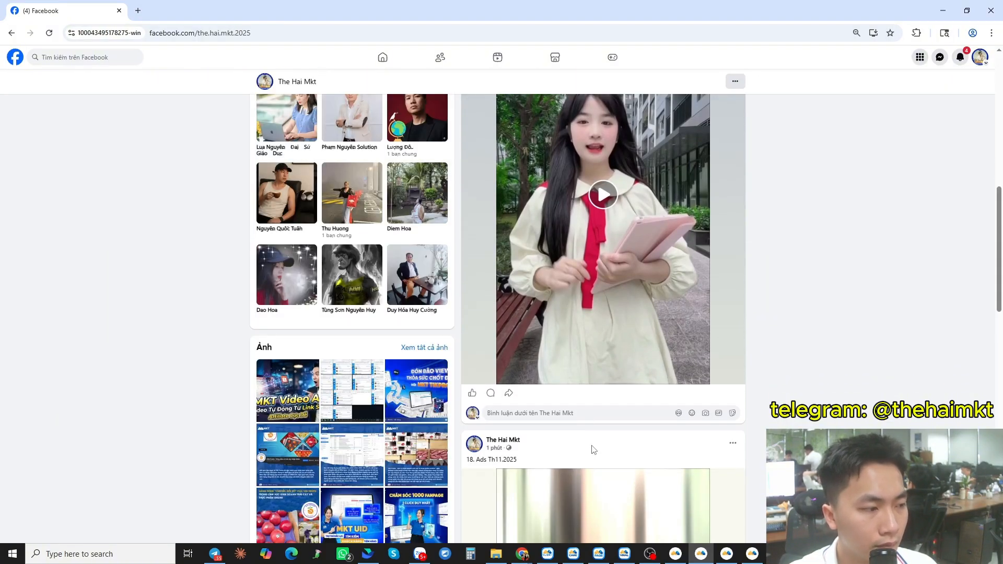
scroll(592, 449, "down", 4)
scroll(660, 471, "down", 3)
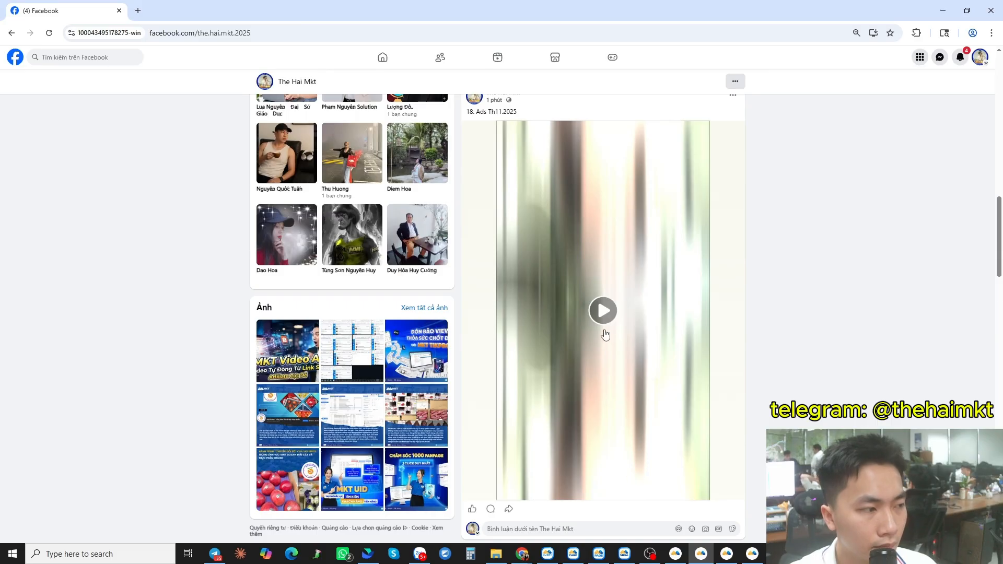
left_click(604, 312)
scroll(494, 340, "up", 5)
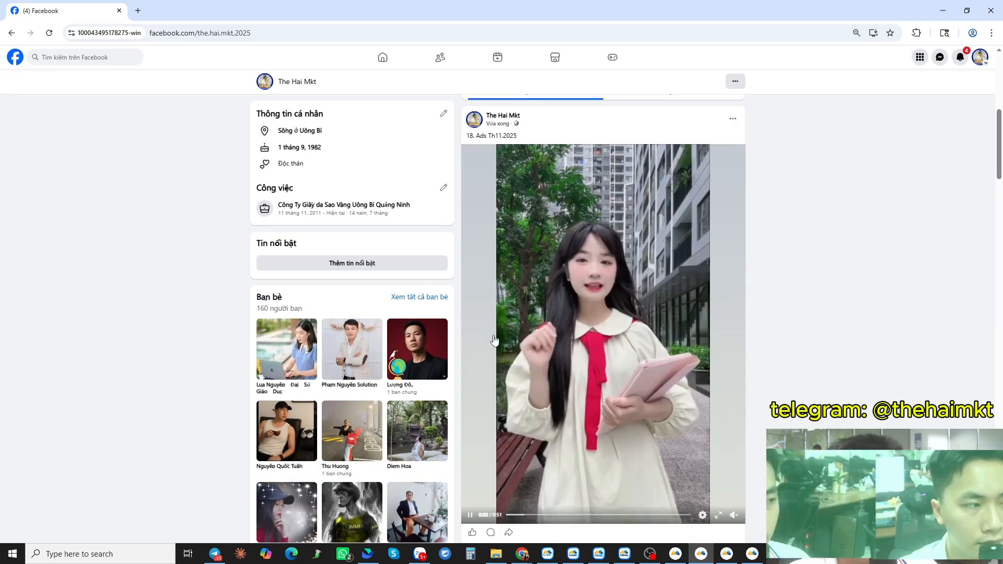
scroll(494, 340, "down", 8)
scroll(567, 415, "up", 10)
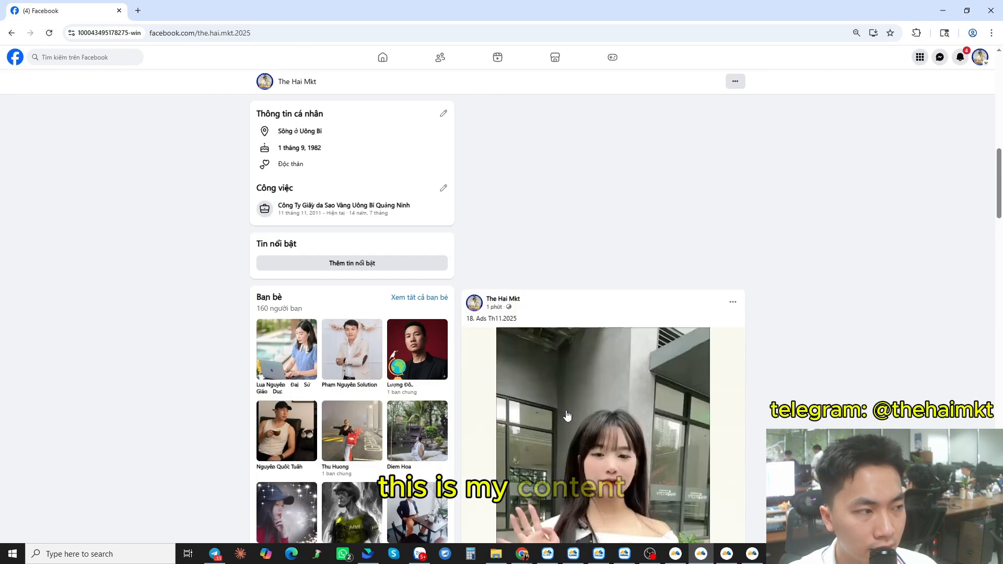
scroll(567, 415, "up", 6)
- Open File Explorer and browse the folders on Local Disk E
left_click(496, 553)
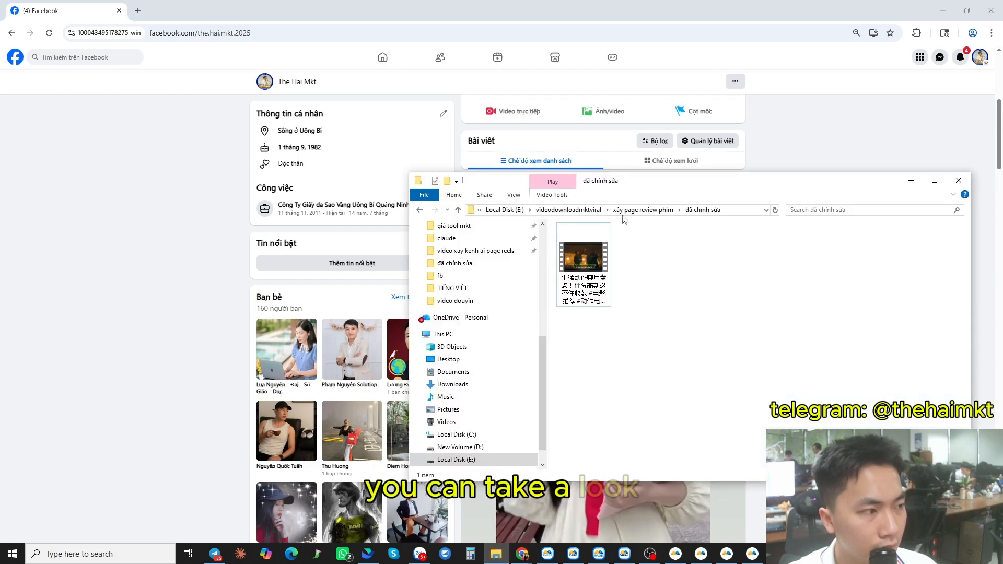
scroll(486, 344, "up", 3)
scroll(480, 412, "down", 4)
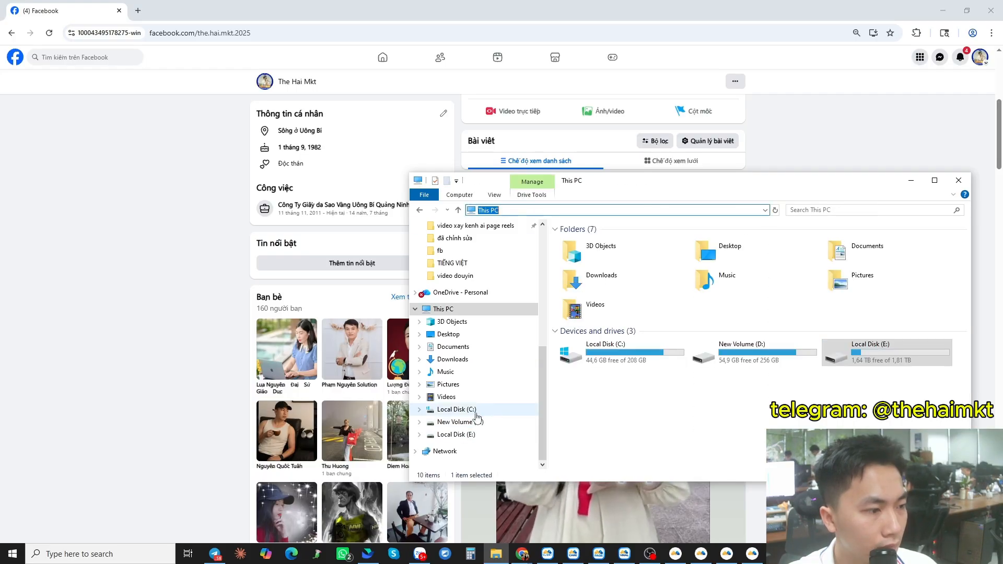
scroll(614, 384, "down", 10)
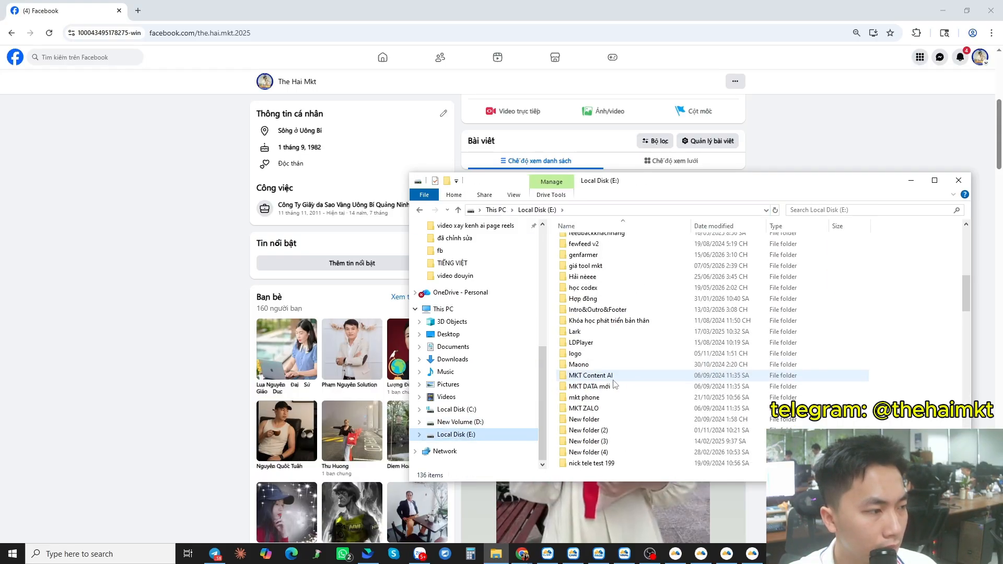
double_click(610, 346)
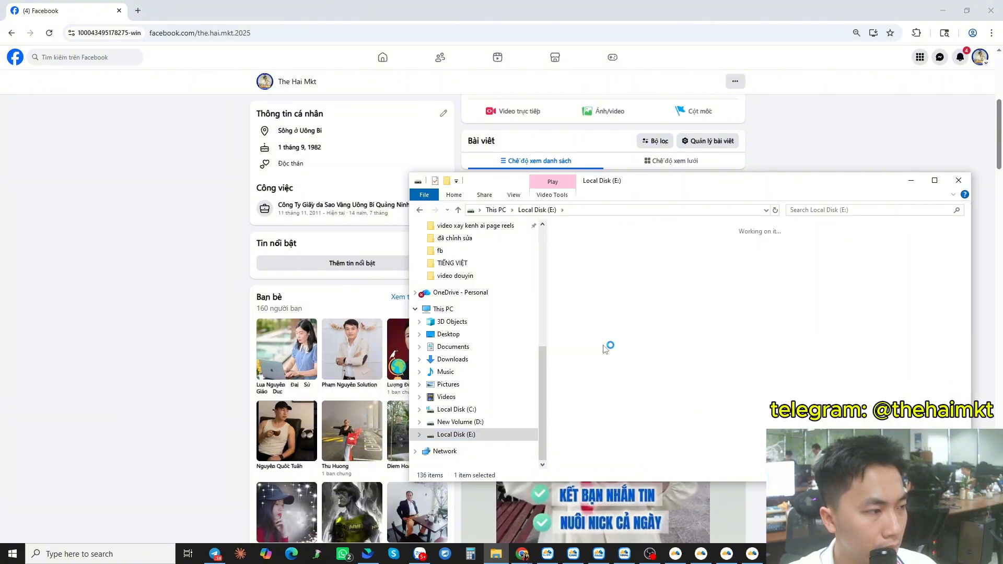